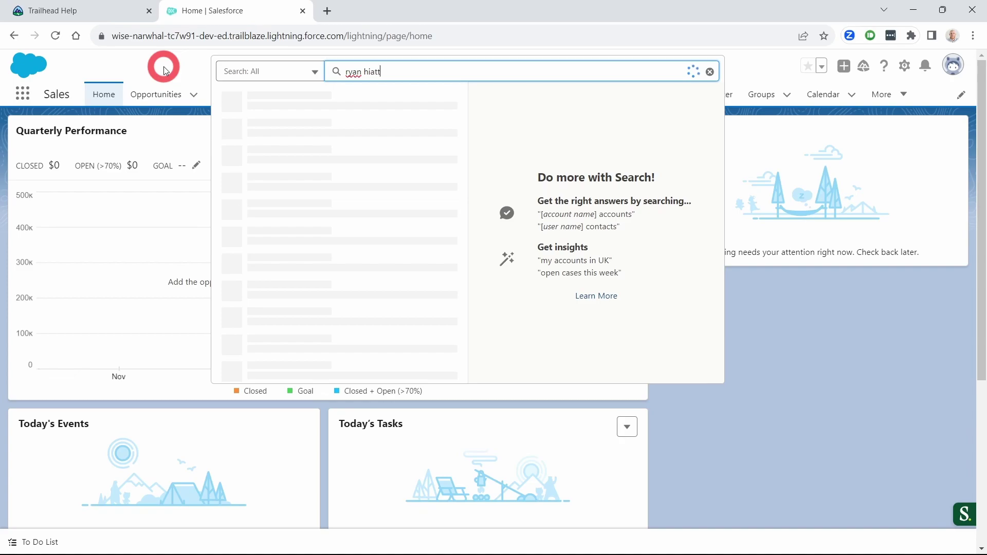
Return to the Sales Home page with its Quarterly Performance chart and Assistant panel.
{"action": "key", "text": "Return"}
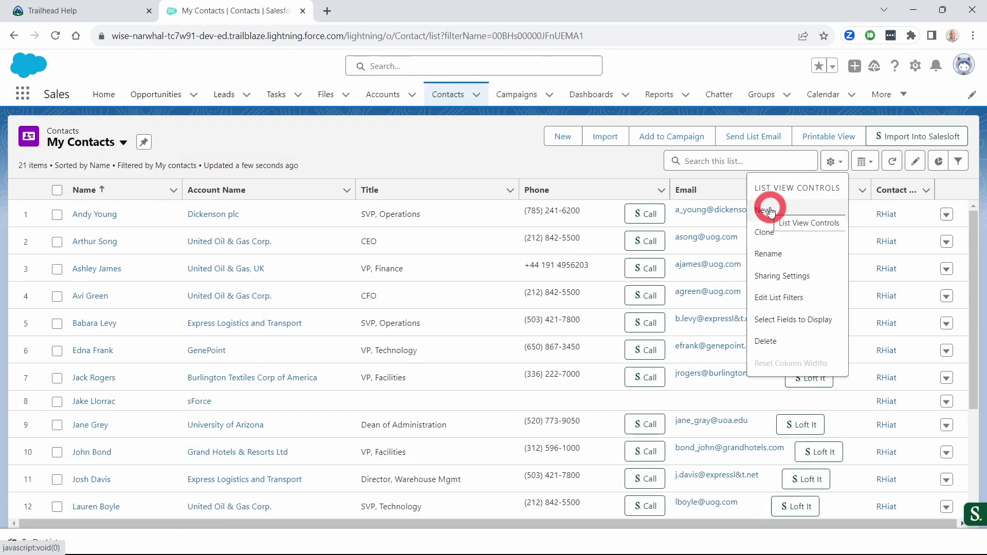
{"action": "left_click", "coordinate": [770, 210]}
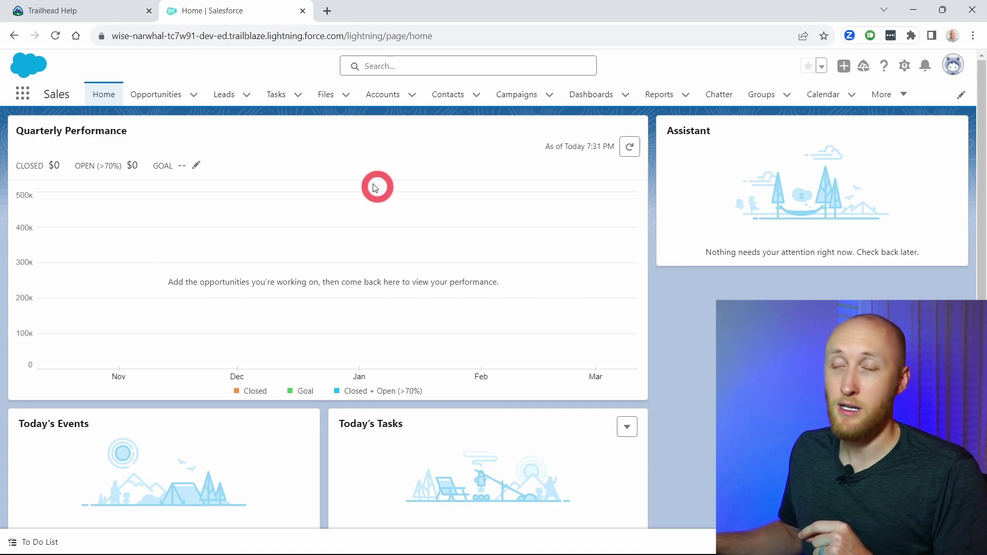
Run a global search for the user's first name, returning one file and one person.
{"action": "left_click", "coordinate": [401, 65]}
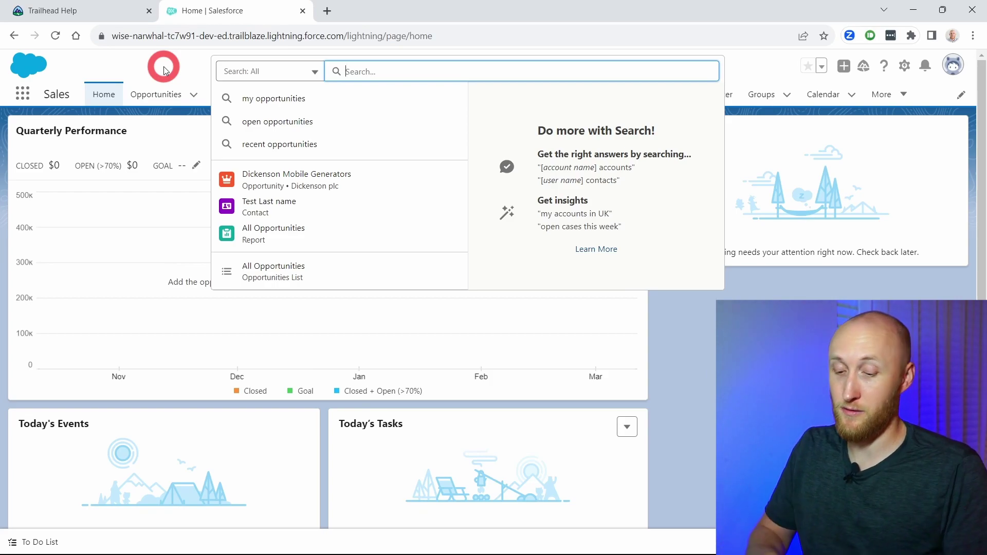
{"action": "type", "text": "ryan hiatt"}
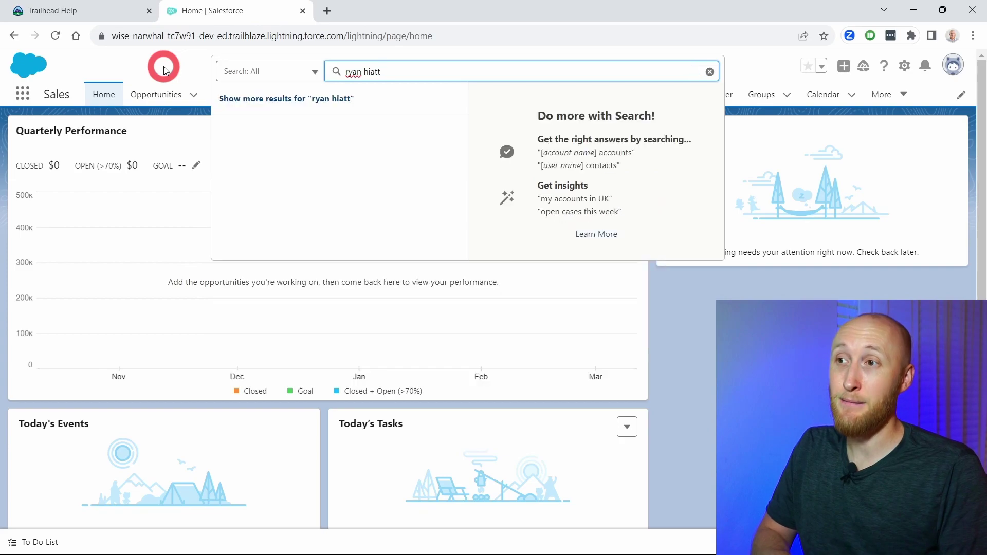
{"action": "key", "text": "Return"}
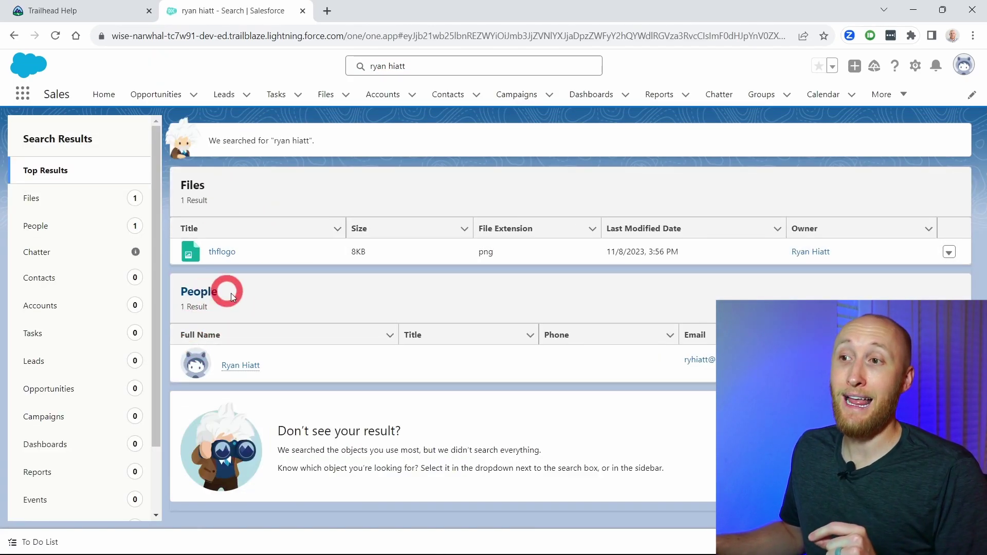
Sort the People results by Full Name, clear the search, and open the Accounts Recently Viewed list.
{"action": "left_click", "coordinate": [296, 337]}
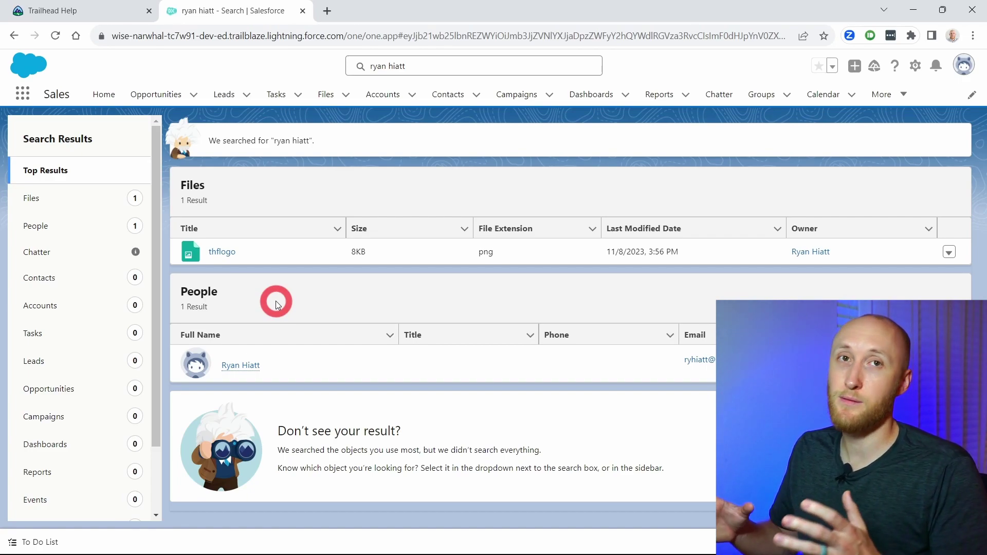
{"action": "left_click", "coordinate": [403, 66]}
{"action": "left_click", "coordinate": [330, 105]}
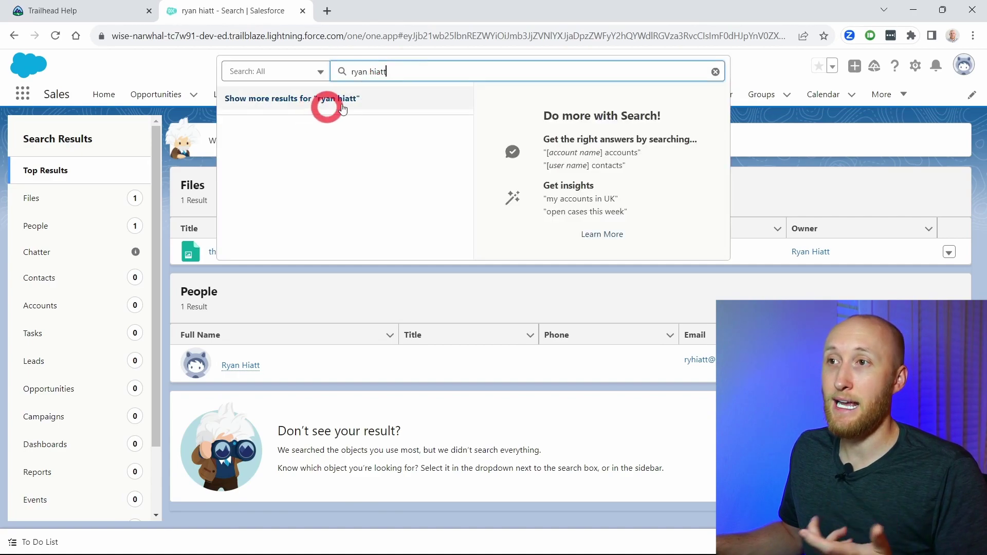
{"action": "key", "text": "BackSpace"}
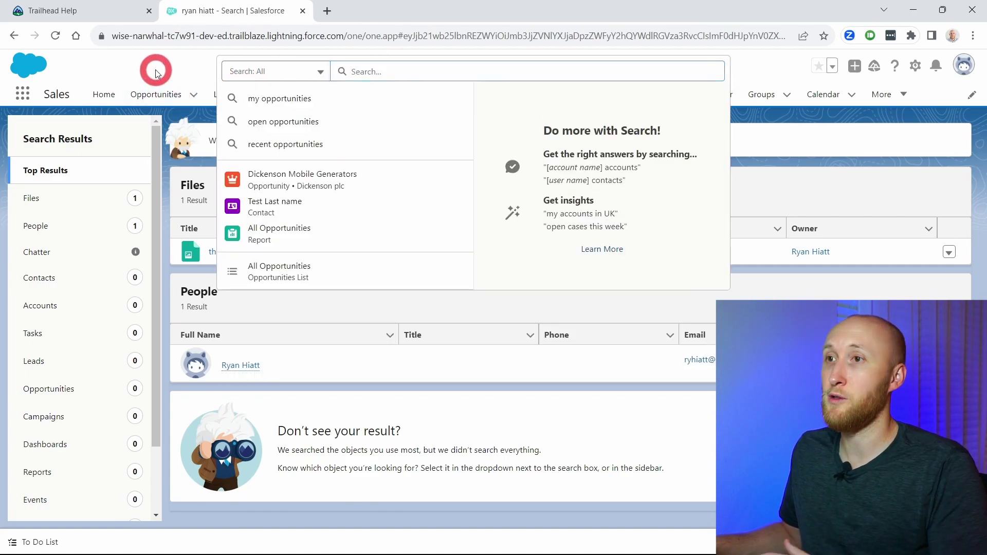
{"action": "left_click", "coordinate": [166, 72]}
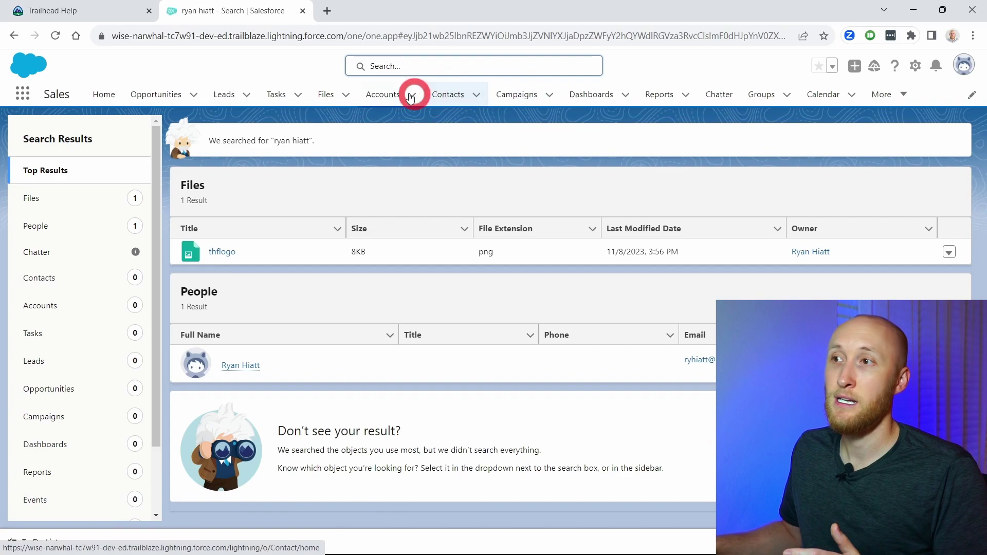
{"action": "left_click", "coordinate": [382, 96]}
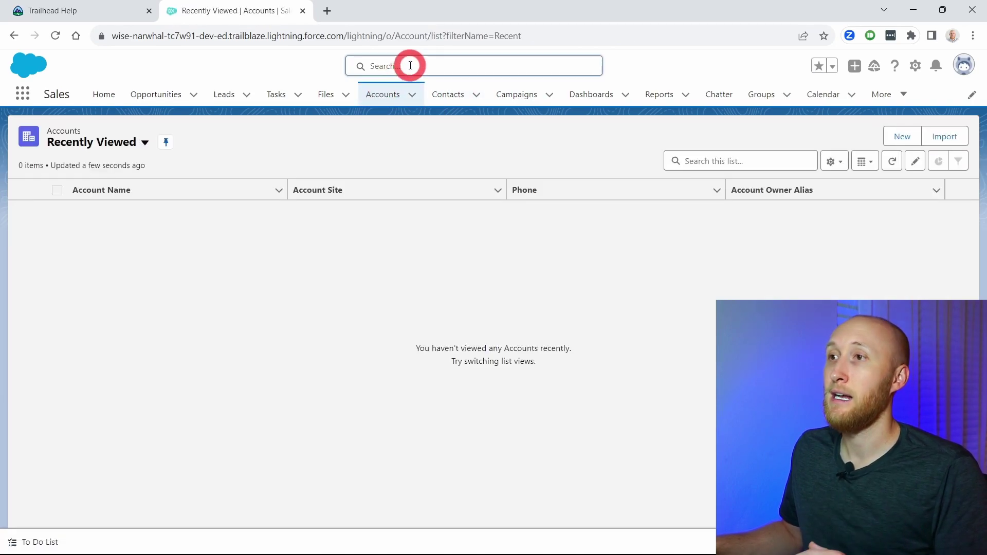
Expand the global search box over the Accounts page to show its scope selector and suggestions.
{"action": "left_click", "coordinate": [374, 65]}
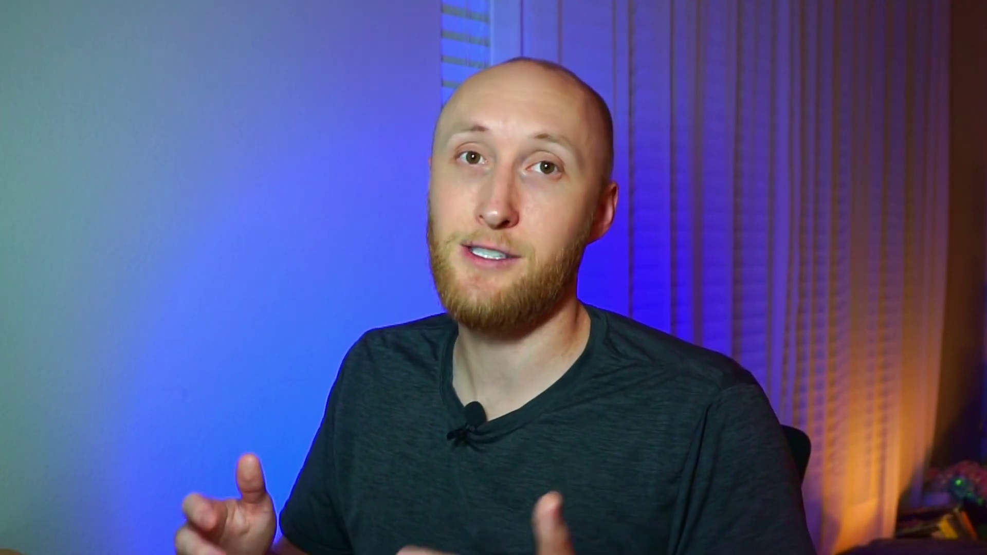
{"action": "left_click", "coordinate": [377, 70]}
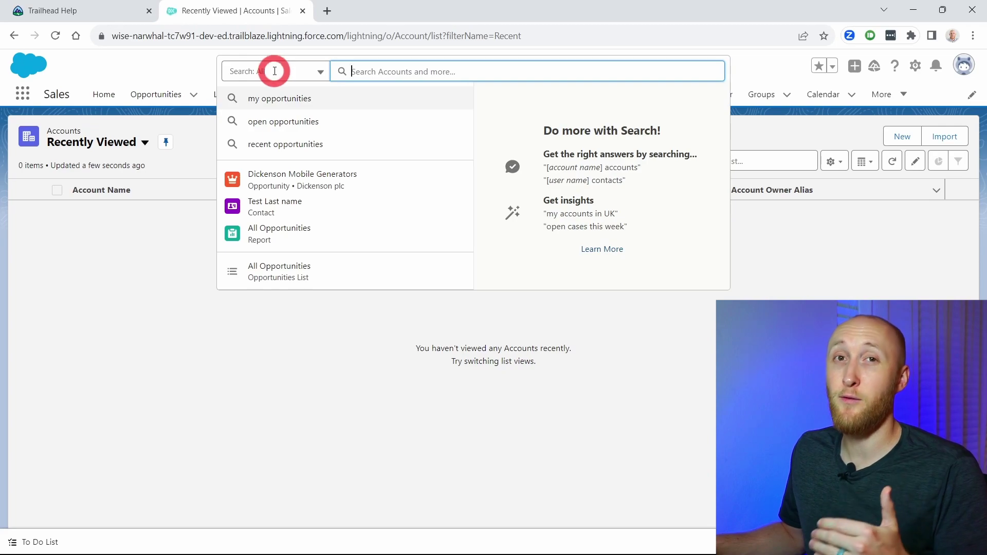
Limit the global search scope to Accounts only.
{"action": "left_click", "coordinate": [319, 72]}
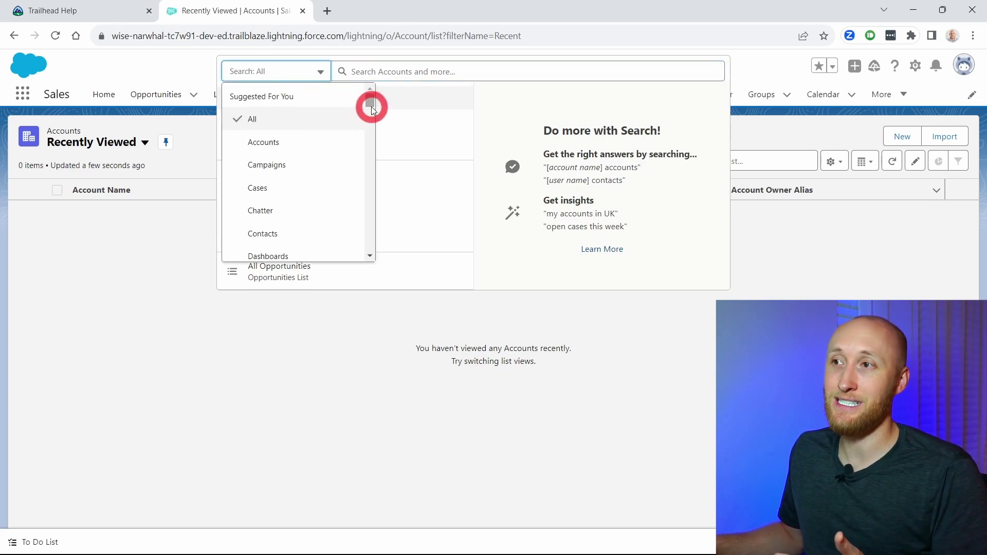
{"action": "mouse_move", "coordinate": [370, 104]}
{"action": "left_mouse_down"}
{"action": "mouse_move", "coordinate": [368, 119]}
{"action": "mouse_move", "coordinate": [368, 107]}
{"action": "left_mouse_up"}
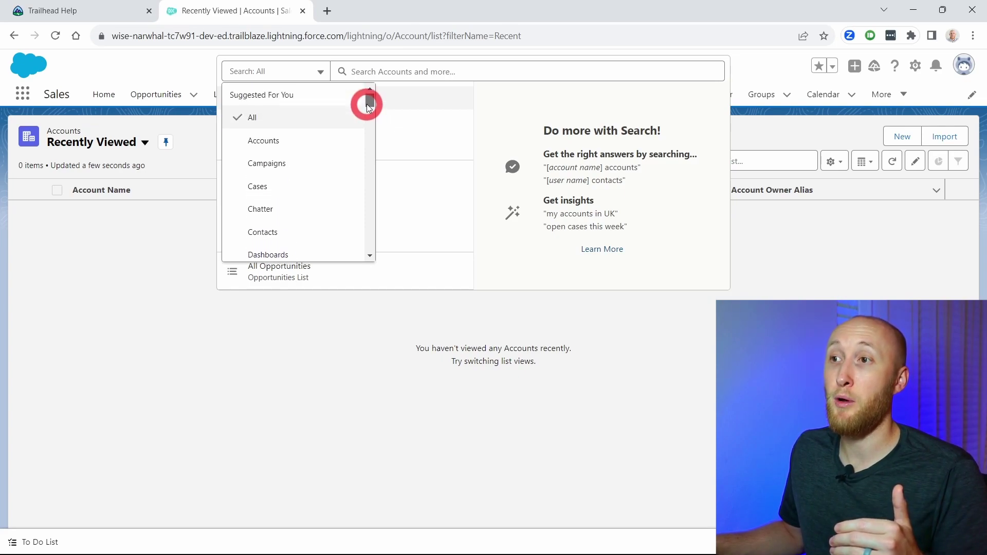
{"action": "left_click", "coordinate": [338, 135]}
{"action": "left_click", "coordinate": [372, 70]}
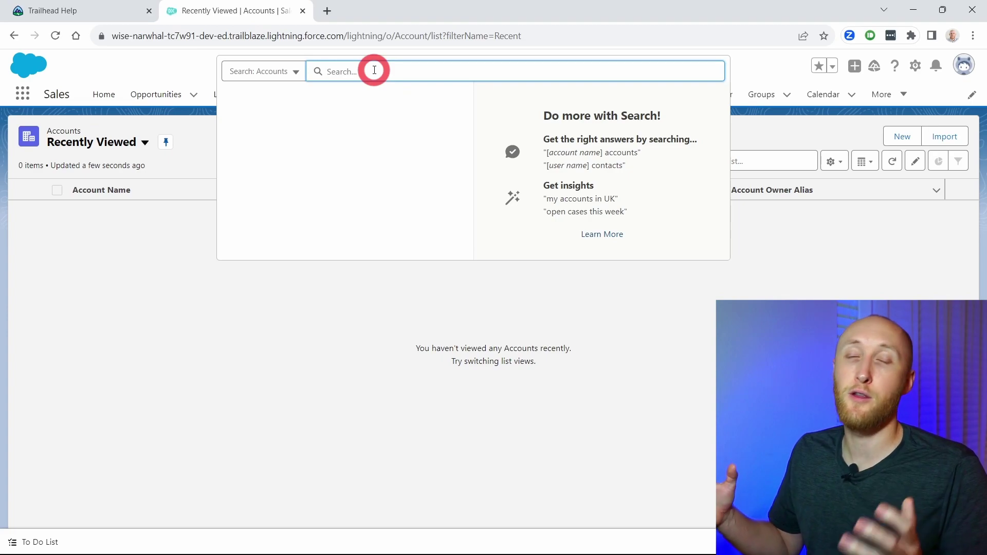
Reset the search scope to All and close the search panel.
{"action": "left_click", "coordinate": [298, 73]}
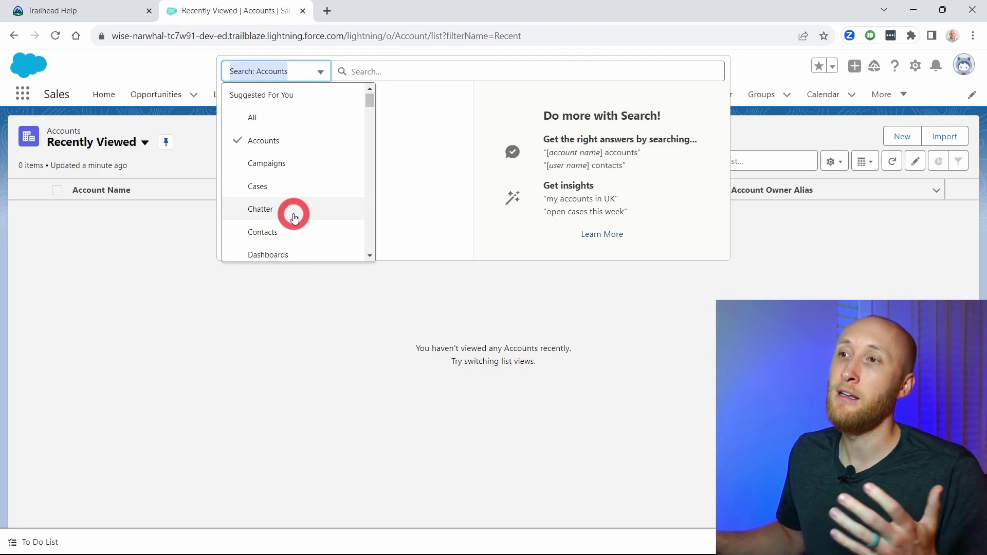
{"action": "left_click", "coordinate": [262, 117]}
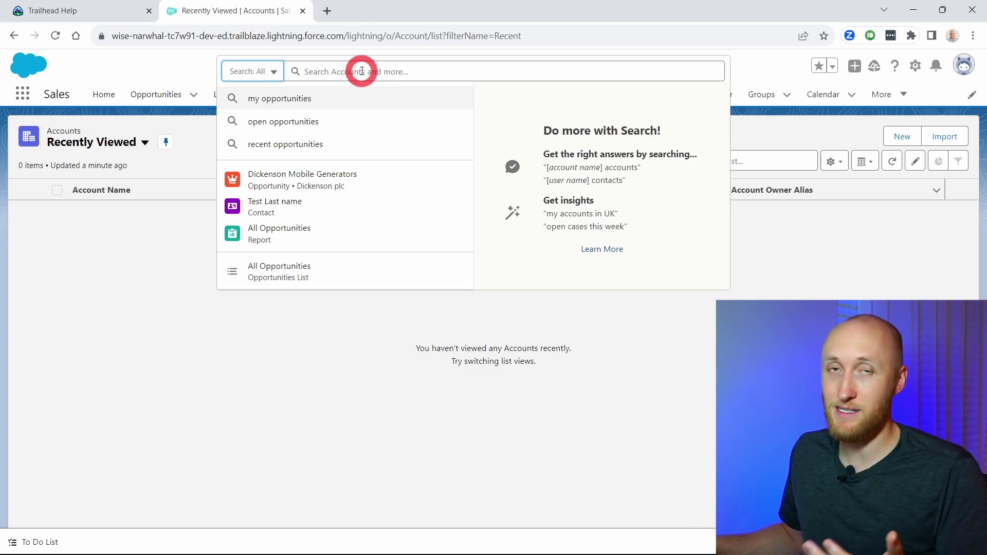
{"action": "left_click", "coordinate": [391, 68]}
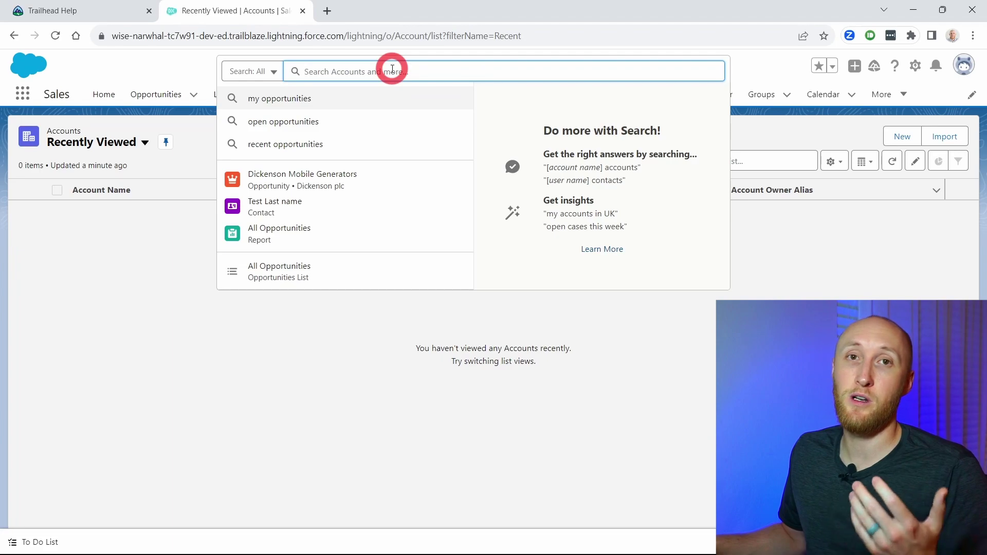
{"action": "left_click", "coordinate": [190, 64]}
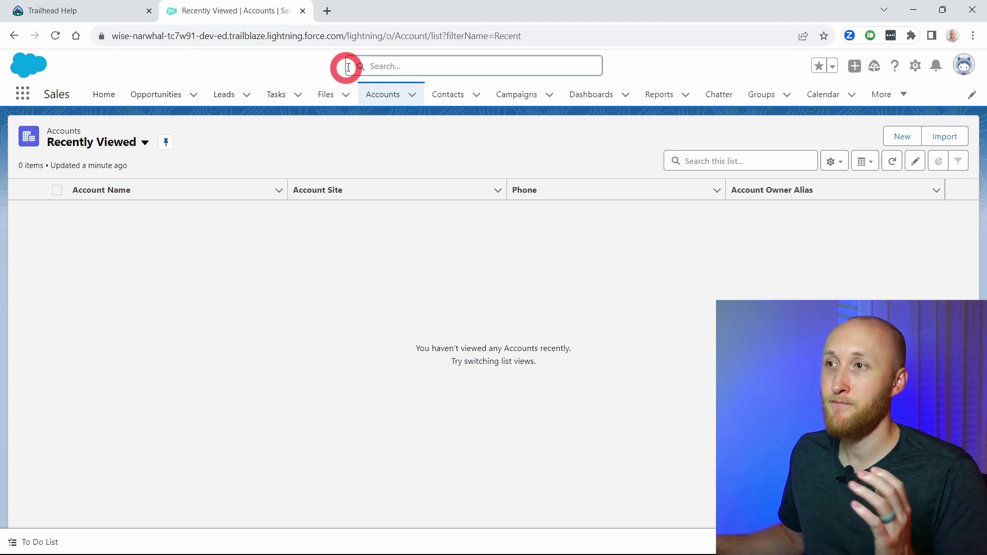
Go to the Sales Home page with Quarterly Performance, Assistant and Today's Events and Tasks.
{"action": "left_click", "coordinate": [385, 65]}
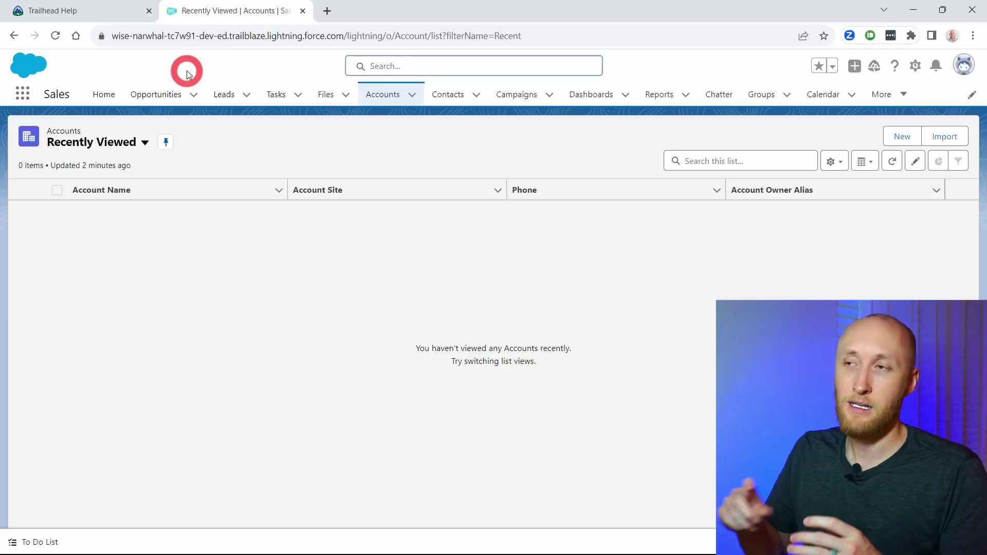
{"action": "left_click", "coordinate": [105, 106]}
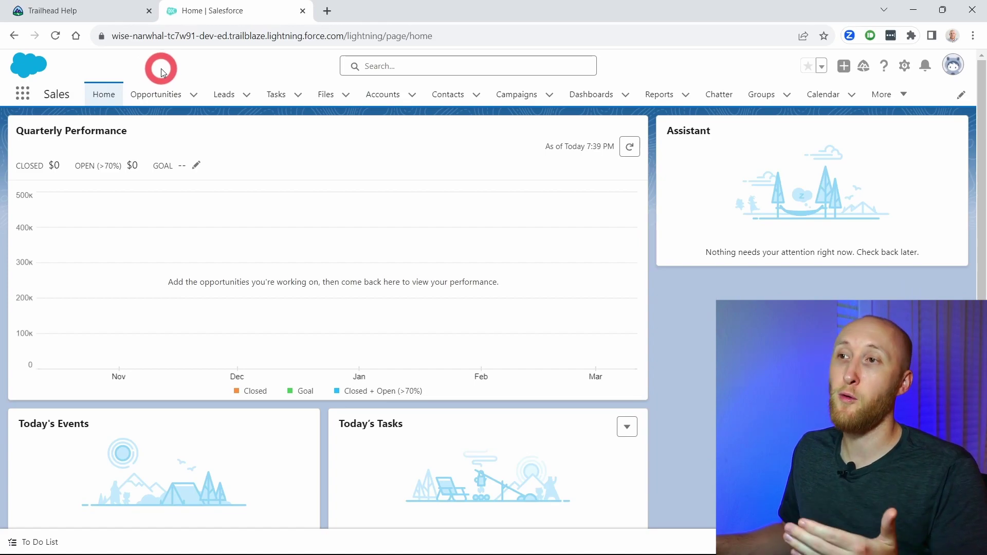
Open Contacts and switch to the All Contacts list view showing 21 contacts.
{"action": "left_click", "coordinate": [448, 96]}
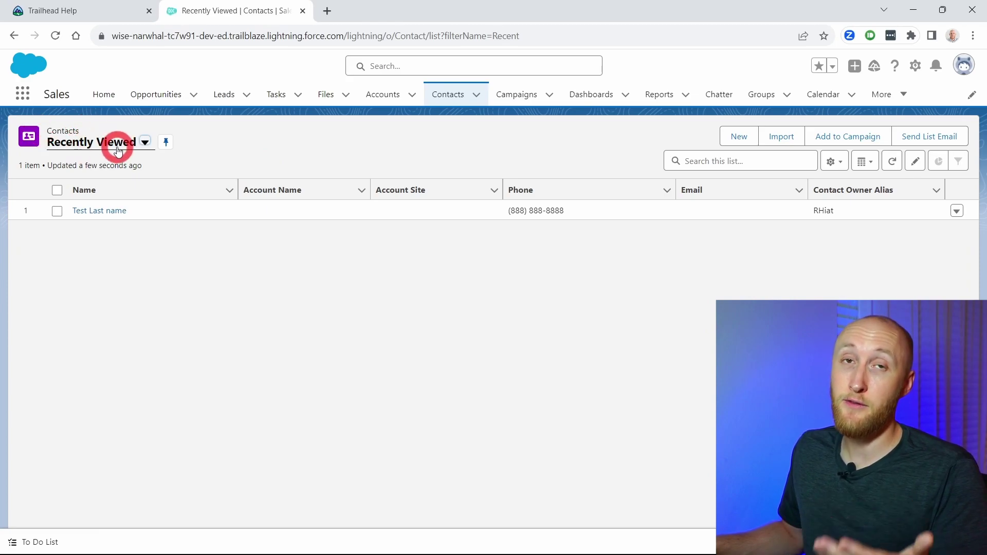
{"action": "left_click", "coordinate": [145, 143]}
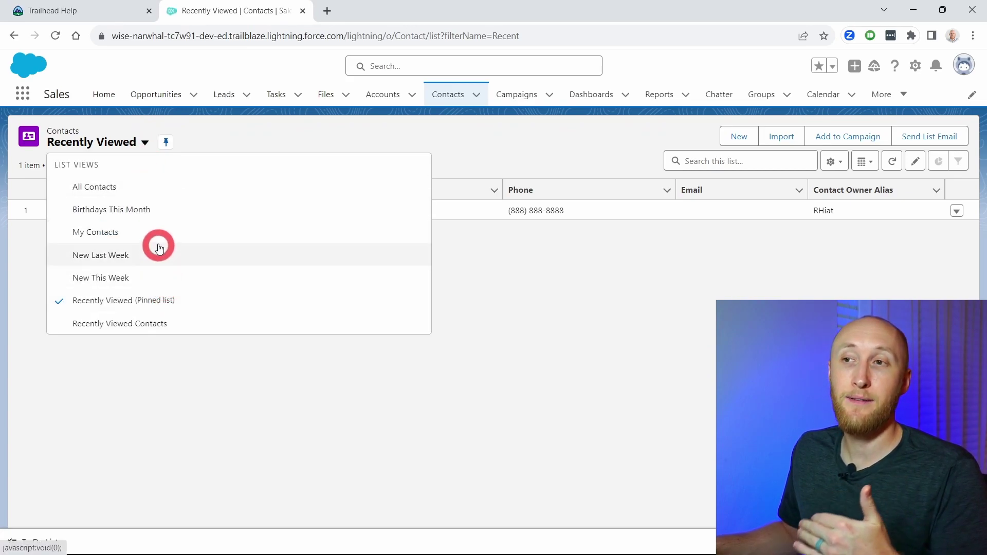
{"action": "left_click", "coordinate": [203, 186]}
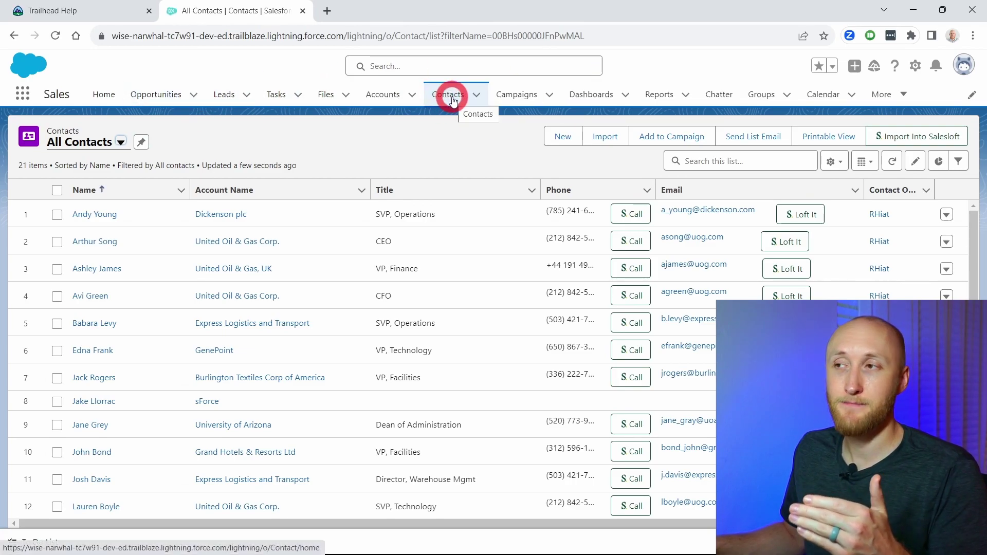
{"action": "left_click", "coordinate": [958, 163]}
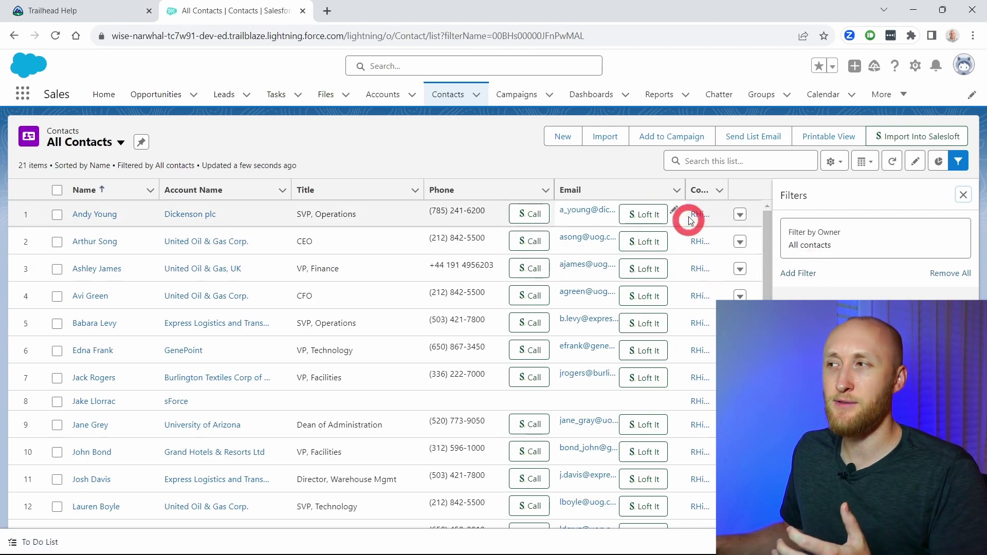
{"action": "left_click", "coordinate": [963, 195]}
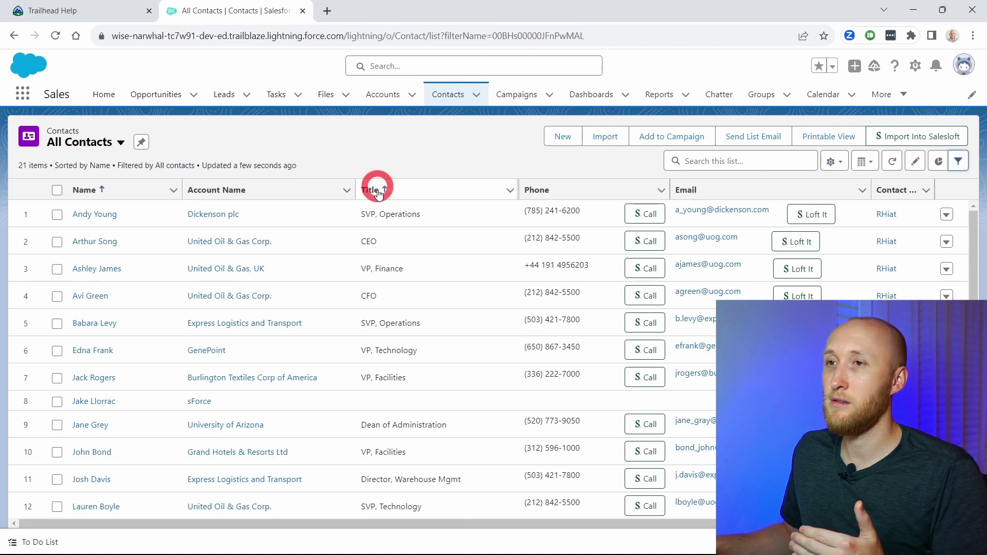
Switch to the My Contacts view and start a new list view from List View Controls.
{"action": "left_click", "coordinate": [121, 142]}
{"action": "left_click", "coordinate": [96, 229]}
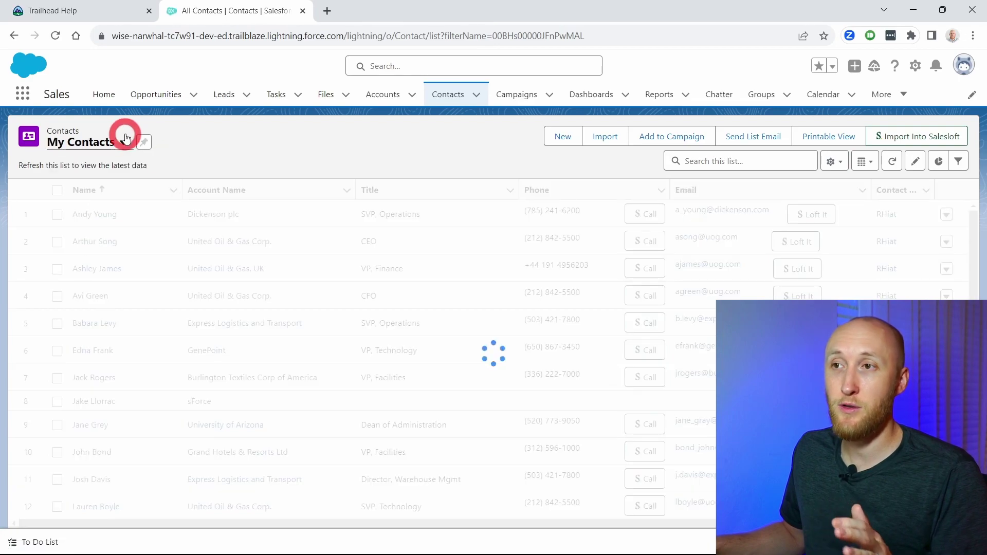
{"action": "left_click", "coordinate": [832, 164]}
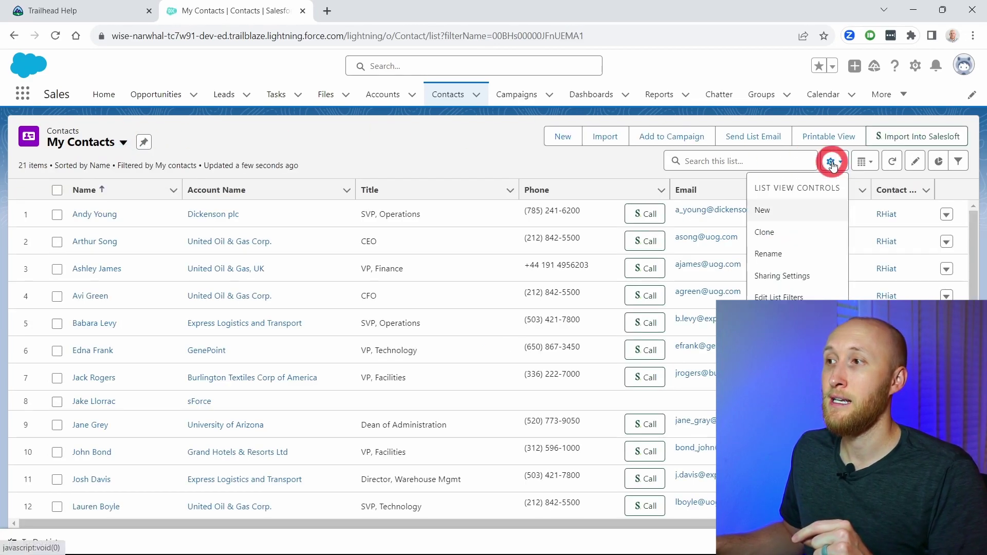
{"action": "left_click", "coordinate": [770, 211]}
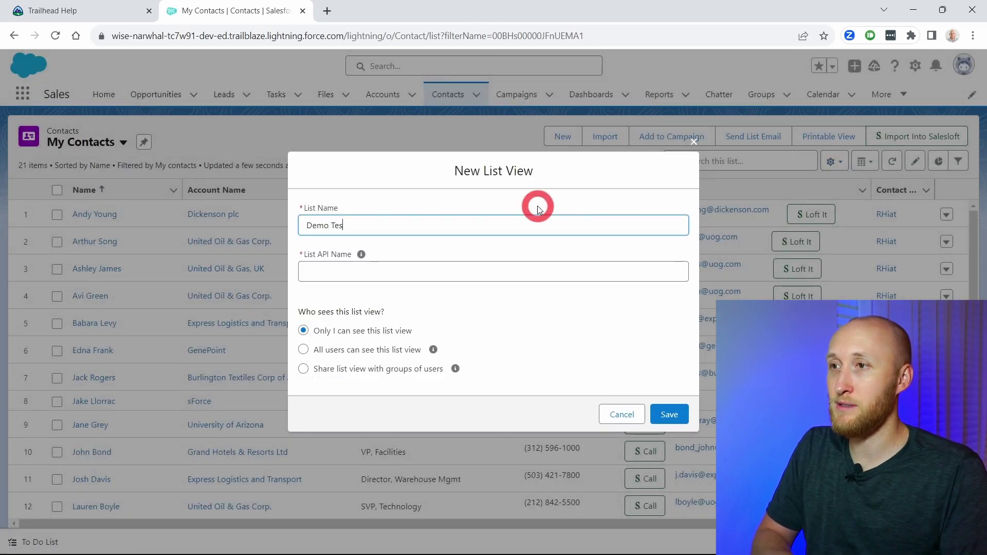
Name the list view 'Demo Test View', make it visible to all users, and save it.
{"action": "type", "text": "Demo Test View"}
{"action": "key", "text": "Tab"}
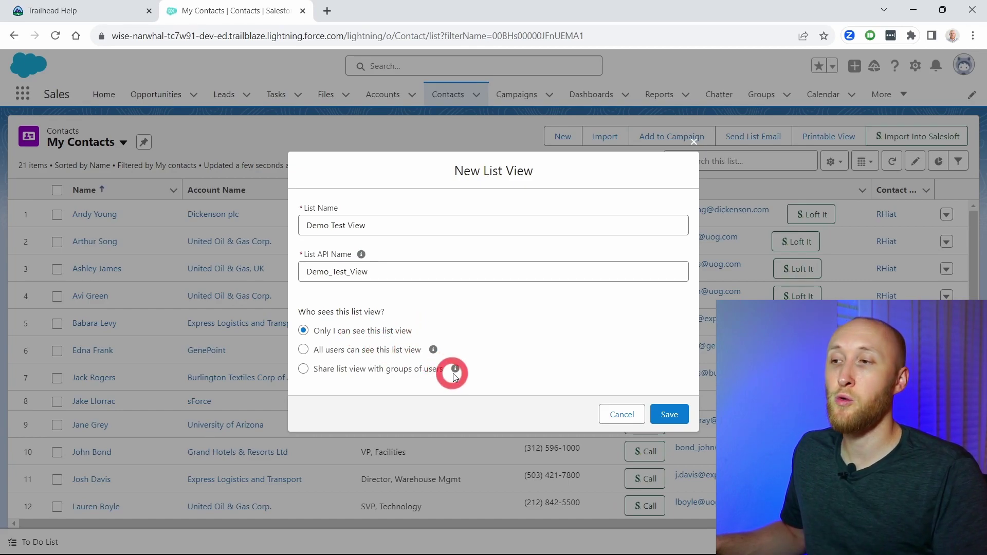
{"action": "mouse_move", "coordinate": [456, 370]}
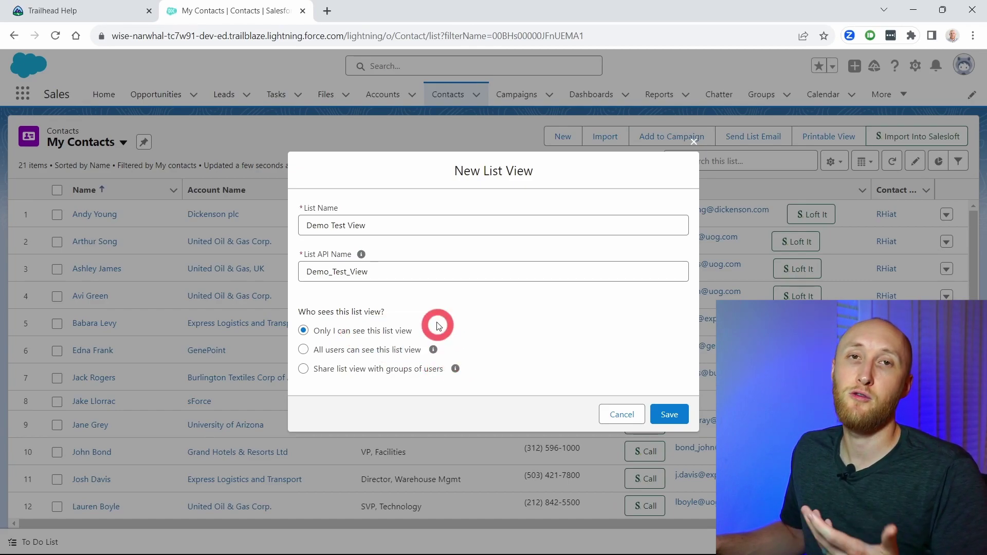
{"action": "left_click", "coordinate": [304, 350]}
{"action": "left_click", "coordinate": [659, 416]}
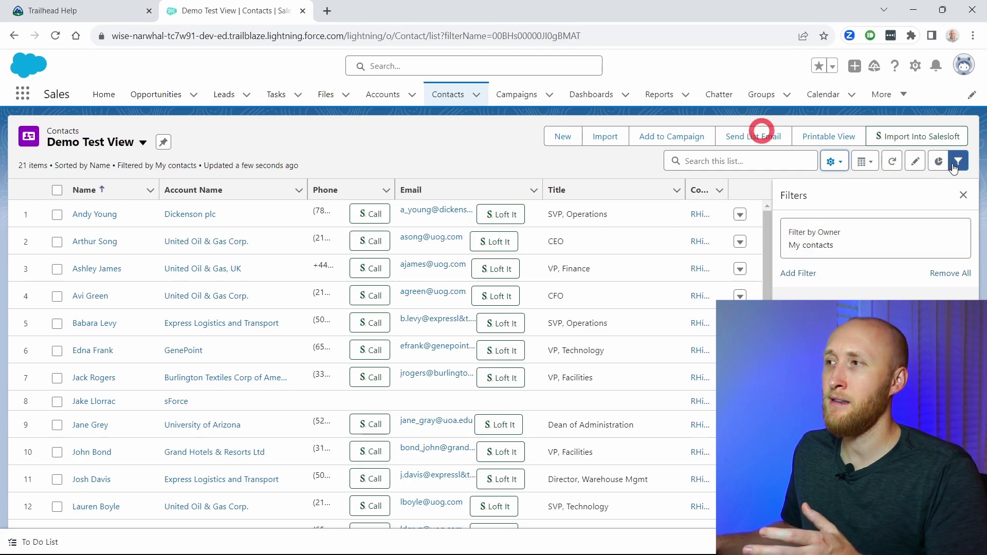
Change the Demo Test View's Filter by Owner setting to All contacts.
{"action": "left_click", "coordinate": [816, 246]}
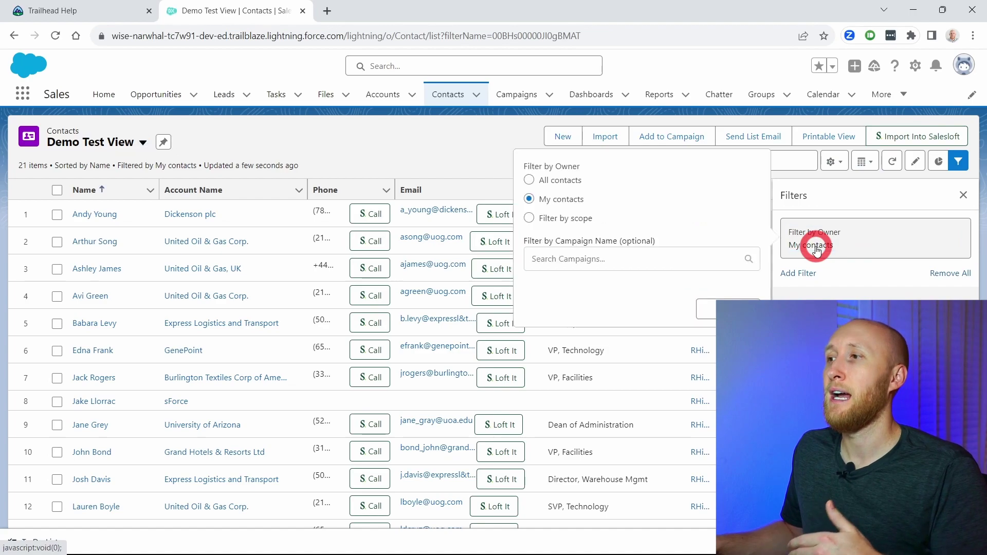
{"action": "left_click", "coordinate": [529, 180]}
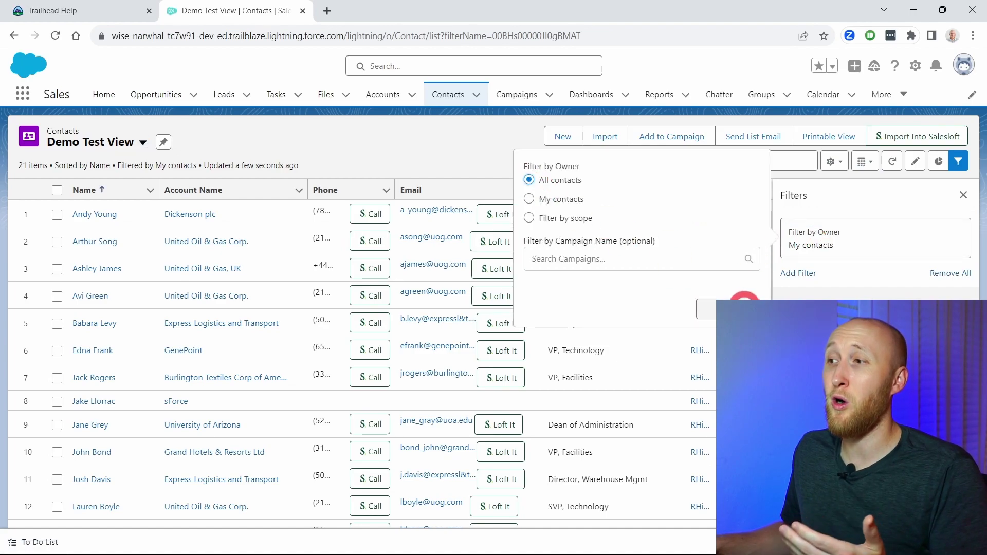
{"action": "left_click", "coordinate": [741, 303]}
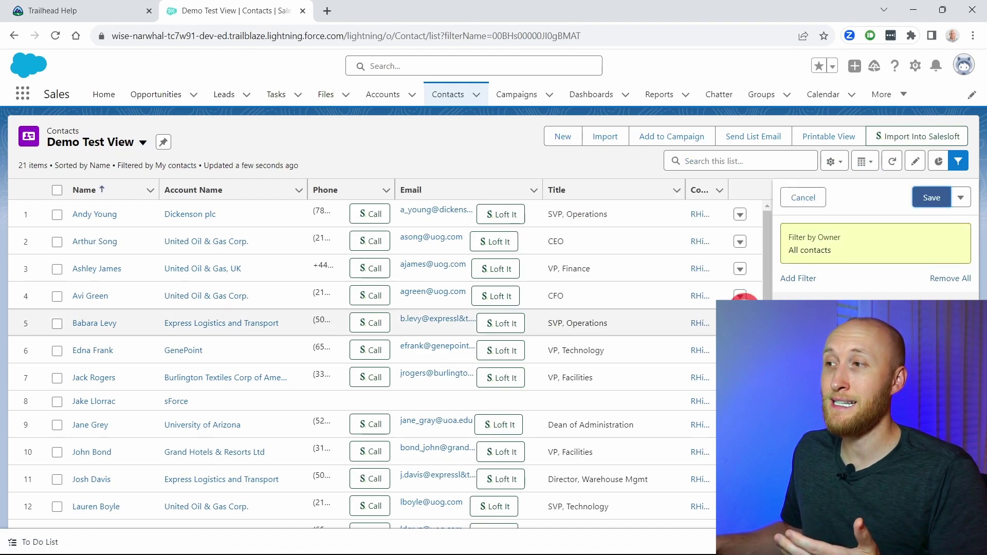
Add a filter of Title equals CEO to Demo Test View and save it.
{"action": "left_click", "coordinate": [803, 280]}
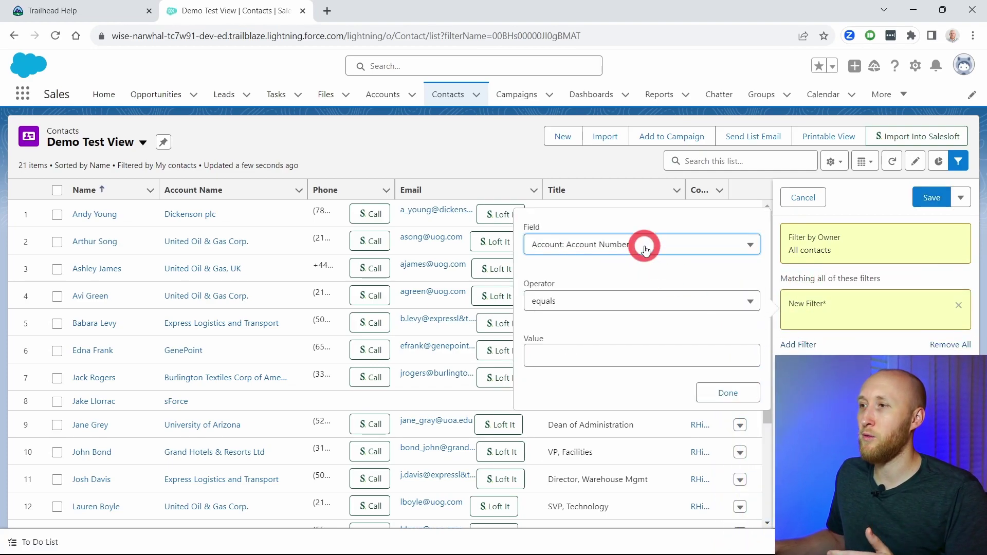
{"action": "left_click", "coordinate": [641, 245]}
{"action": "left_click_drag", "start_coordinate": [755, 279], "coordinate": [707, 419]}
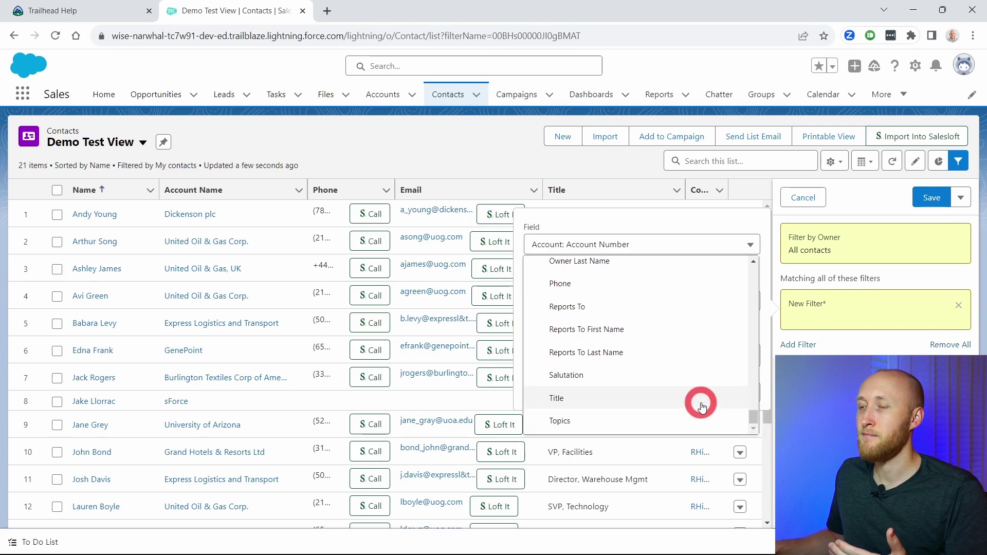
{"action": "left_click", "coordinate": [696, 400]}
{"action": "left_click", "coordinate": [653, 360]}
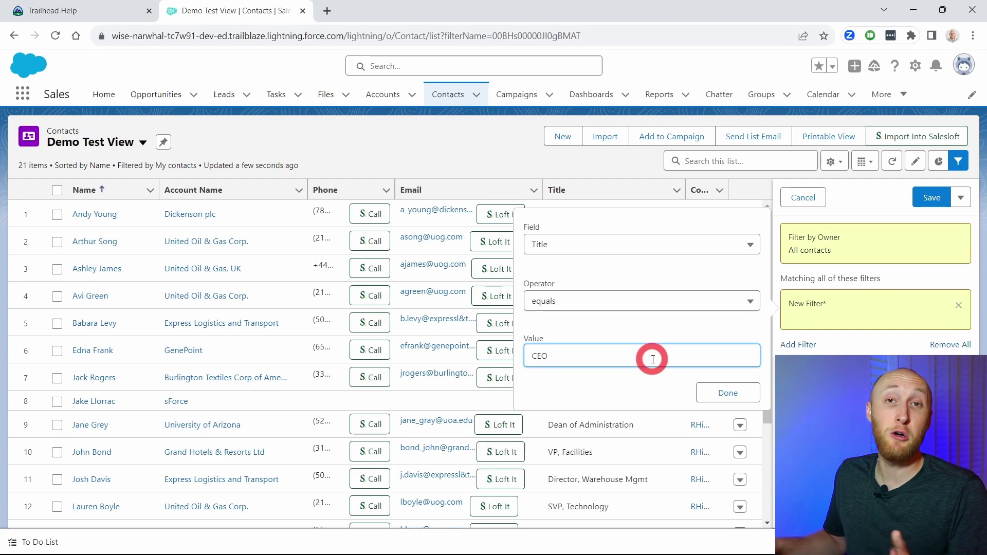
{"action": "left_click", "coordinate": [727, 393]}
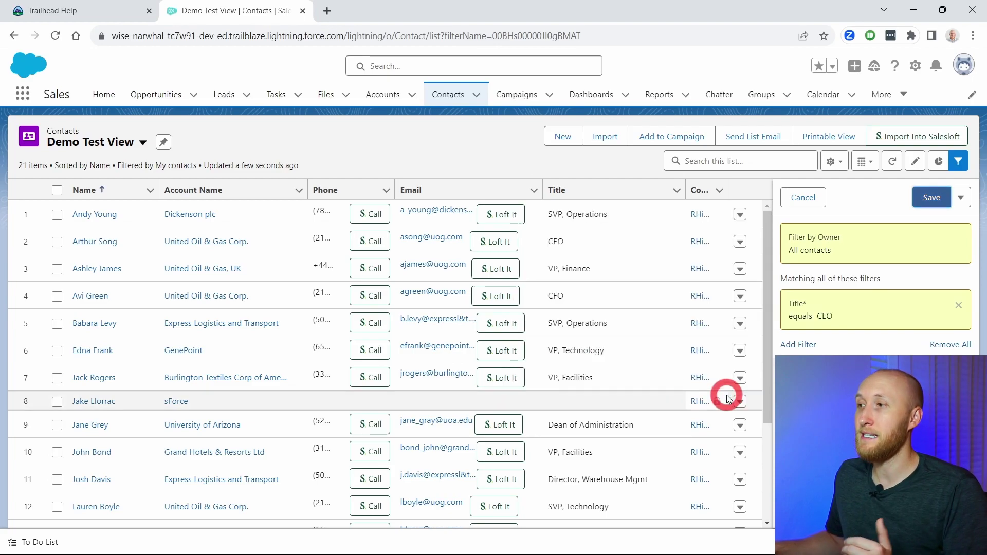
{"action": "left_click", "coordinate": [920, 201]}
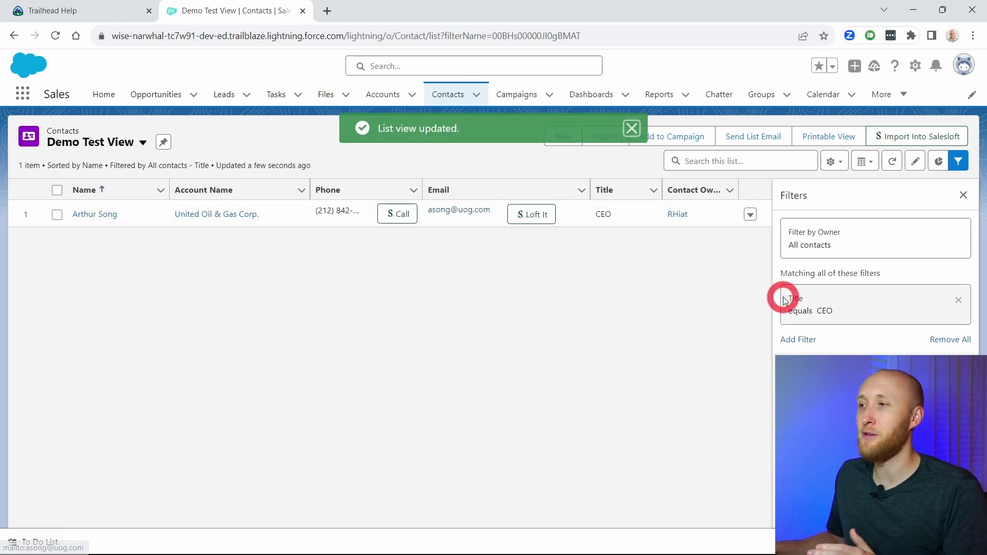
Change the Title filter from equals CEO to contains VP, save, and close the Filters panel.
{"action": "left_click", "coordinate": [816, 309]}
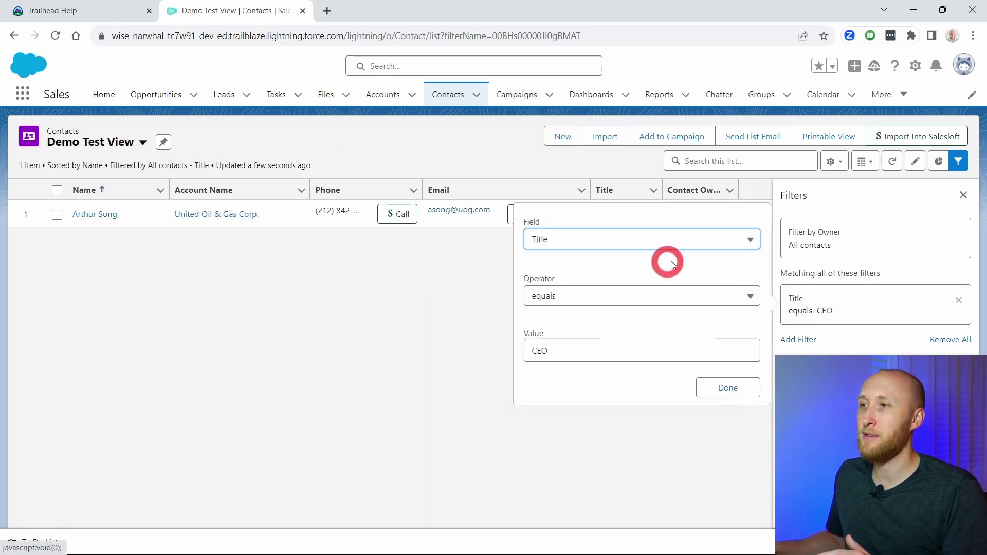
{"action": "left_click", "coordinate": [571, 297]}
{"action": "scroll", "coordinate": [594, 373], "scroll_direction": "down", "scroll_amount": 1}
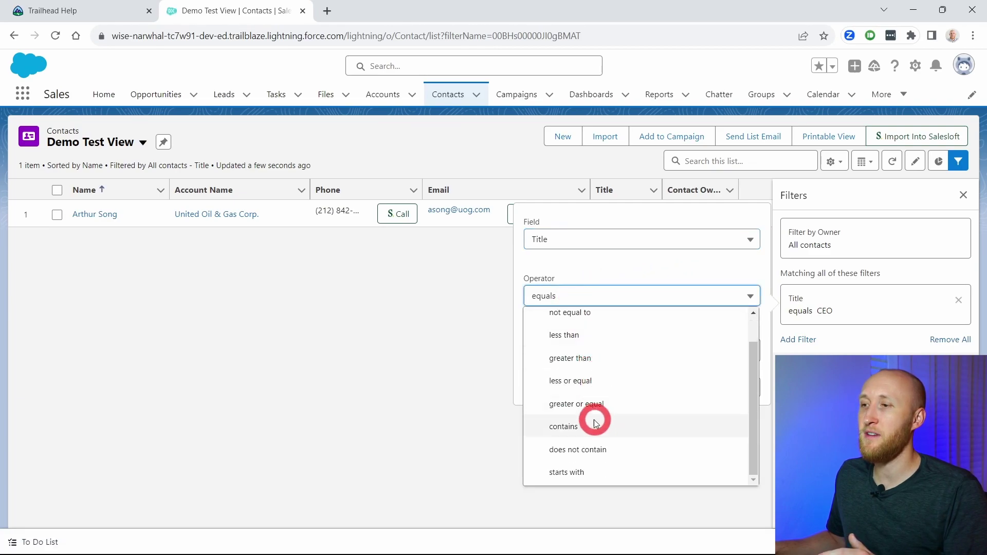
{"action": "left_click", "coordinate": [592, 431]}
{"action": "left_click_drag", "start_coordinate": [573, 348], "coordinate": [513, 362]}
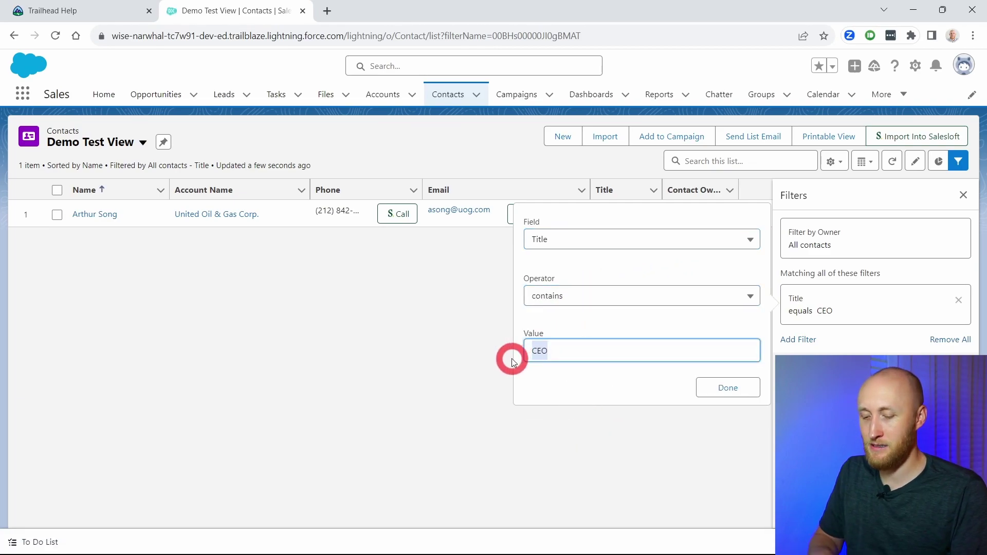
{"action": "left_click", "coordinate": [702, 387]}
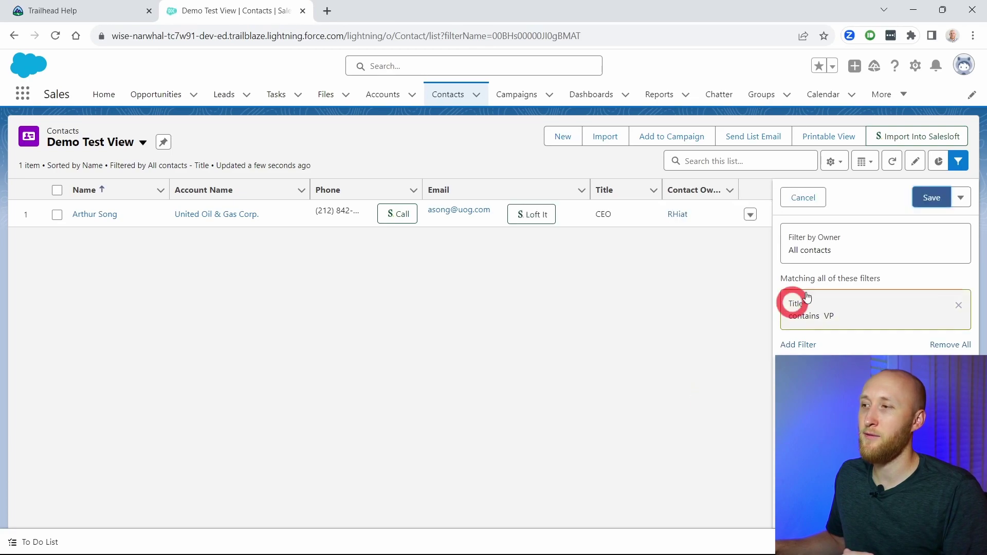
{"action": "left_click", "coordinate": [922, 195]}
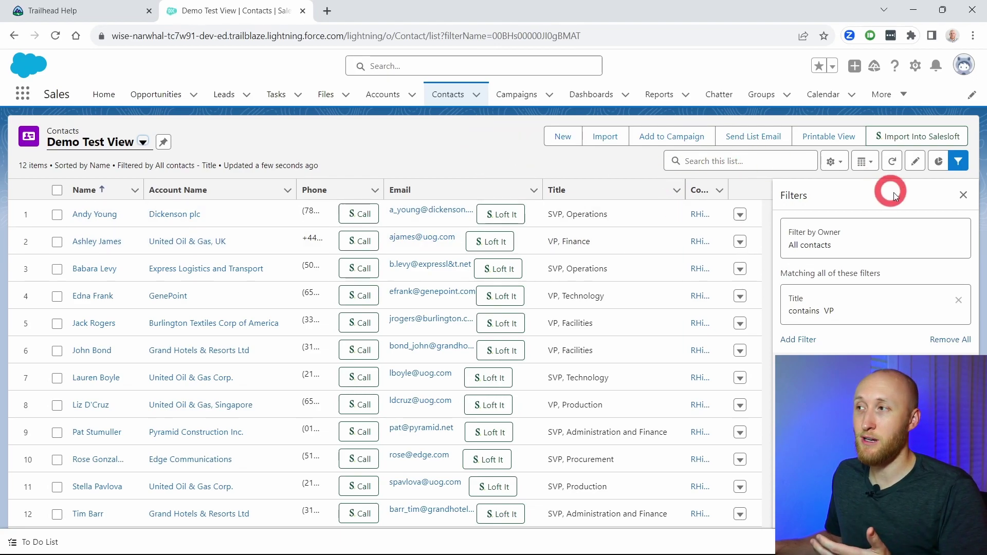
{"action": "left_click", "coordinate": [963, 197]}
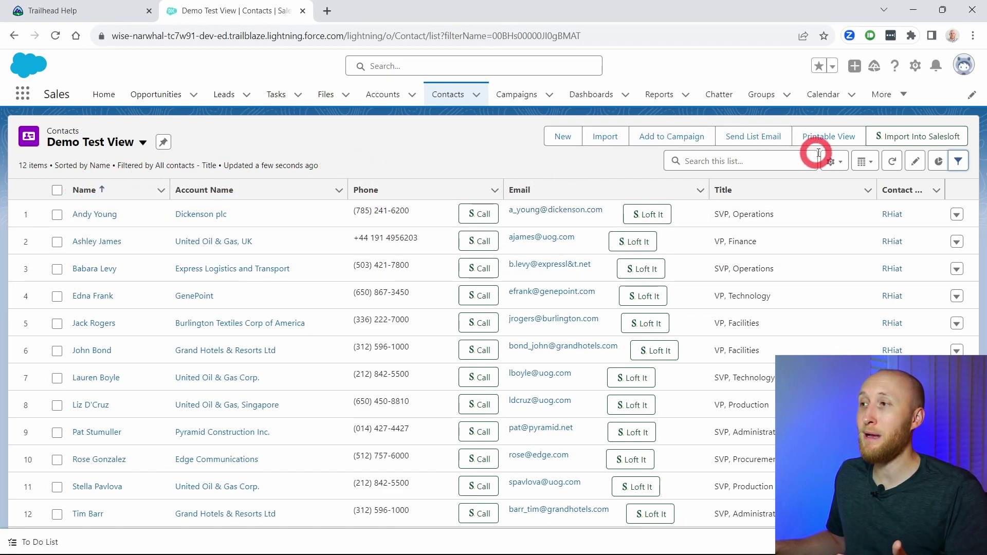
Under Select Fields to Display, remove the Phone and Email columns, add Department, and save.
{"action": "left_click", "coordinate": [834, 163]}
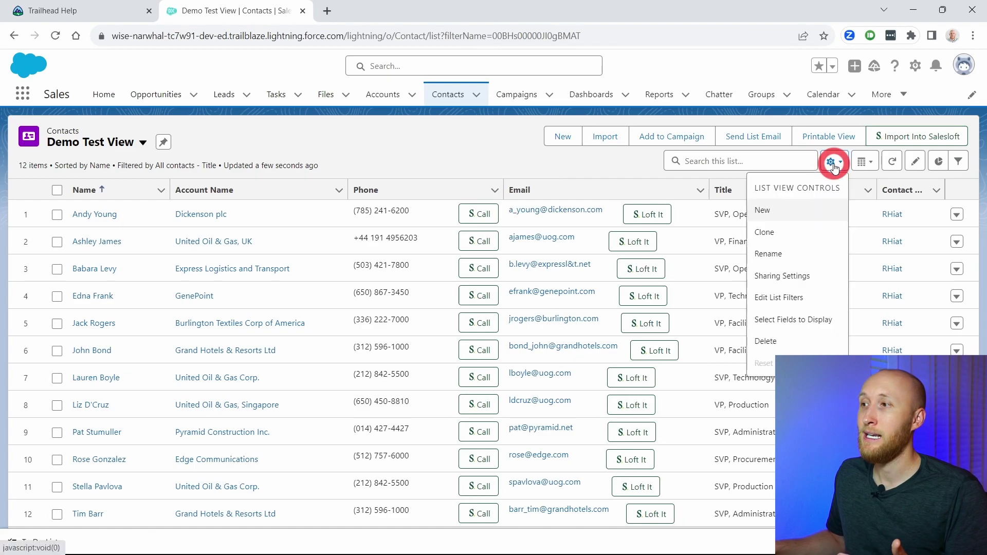
{"action": "left_click", "coordinate": [837, 324]}
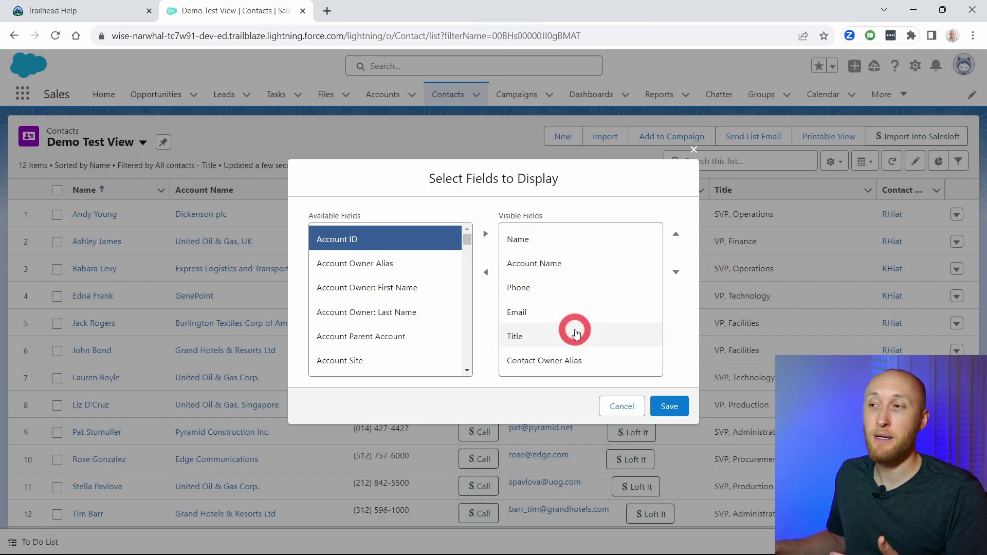
{"action": "left_click", "coordinate": [509, 286]}
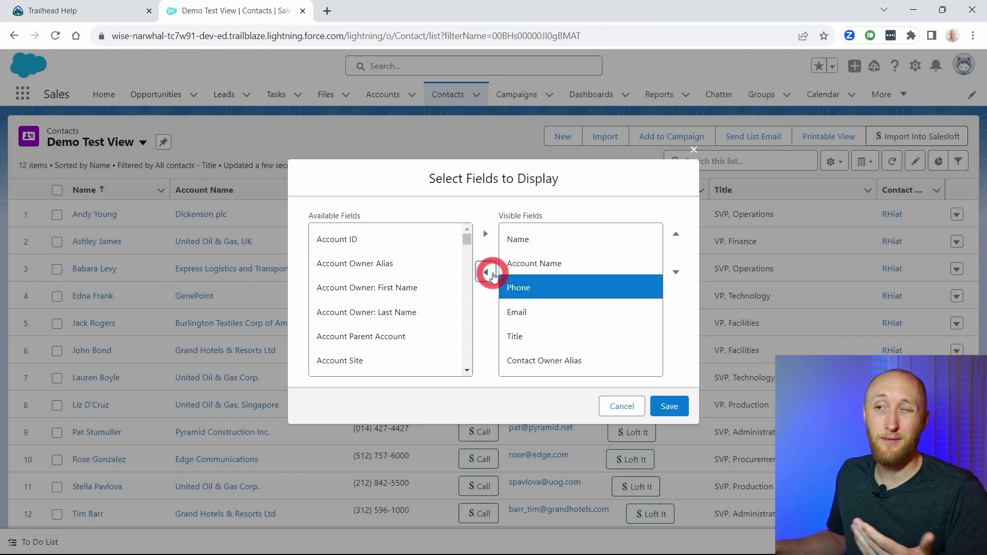
{"action": "left_click", "coordinate": [486, 272]}
{"action": "left_click", "coordinate": [522, 281]}
{"action": "left_click", "coordinate": [481, 273]}
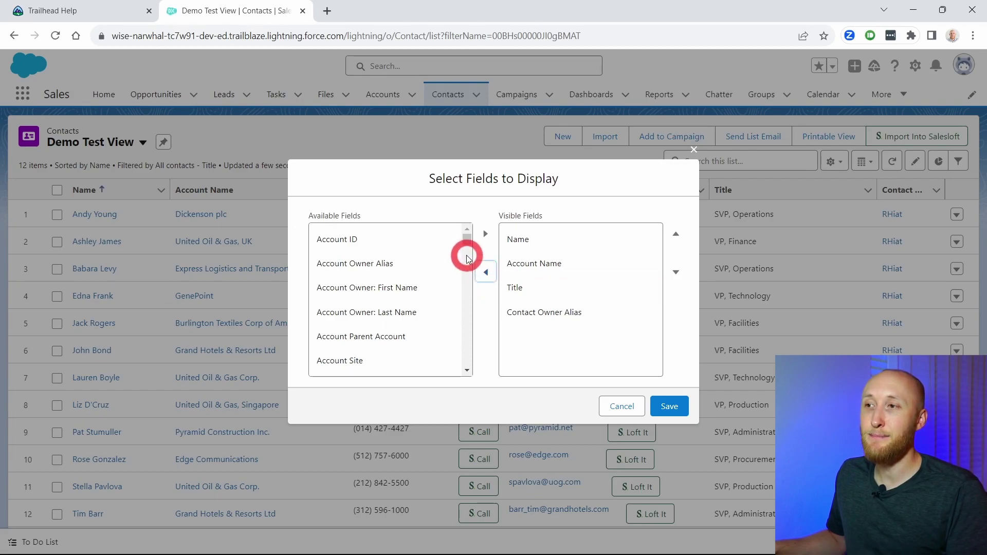
{"action": "left_click_drag", "start_coordinate": [469, 246], "coordinate": [469, 312]}
{"action": "mouse_move", "coordinate": [469, 315]}
{"action": "left_mouse_down"}
{"action": "mouse_move", "coordinate": [469, 355]}
{"action": "mouse_move", "coordinate": [461, 313]}
{"action": "left_mouse_up"}
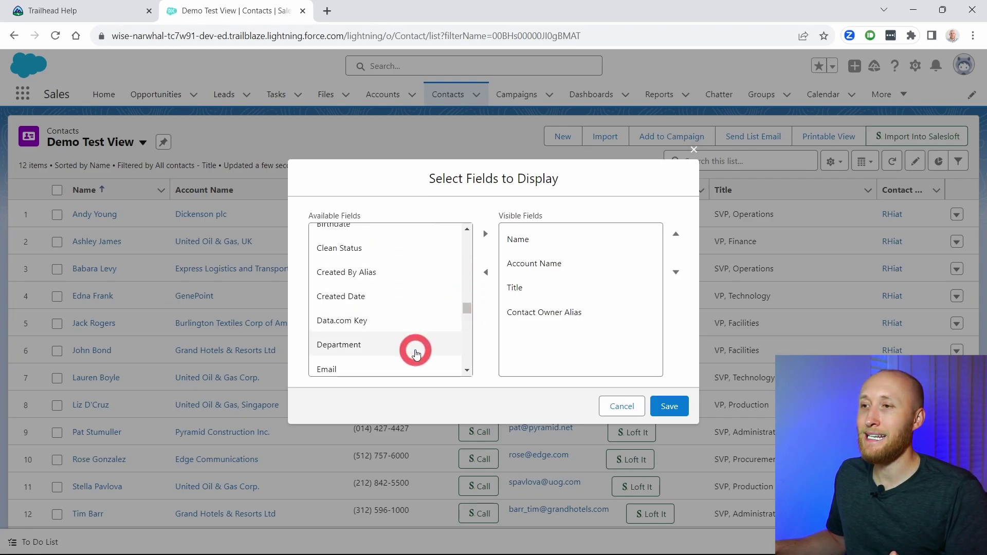
{"action": "left_click", "coordinate": [415, 346]}
{"action": "left_click", "coordinate": [487, 234]}
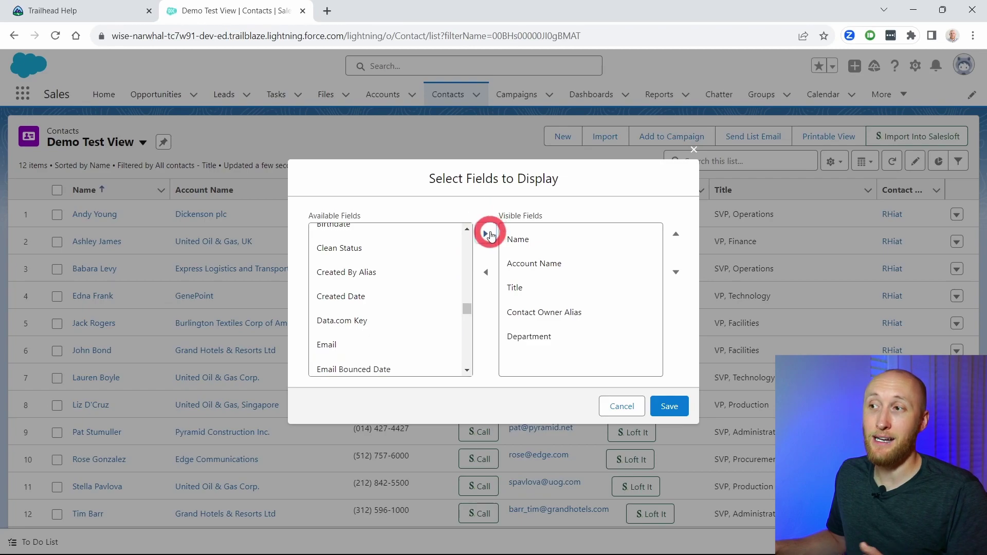
{"action": "left_click", "coordinate": [663, 405]}
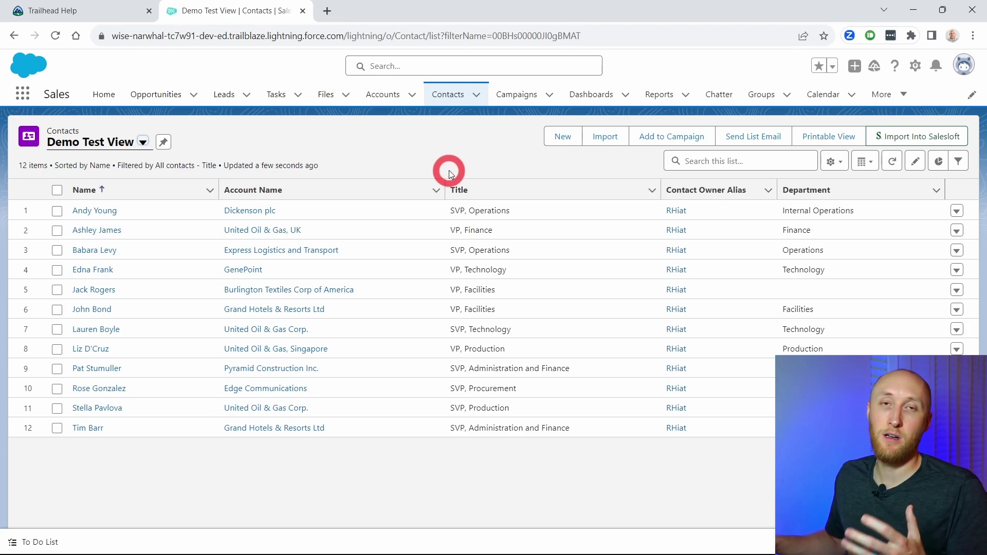
Bring up the Select list display menu beside the list view controls gear.
{"action": "left_click", "coordinate": [832, 162]}
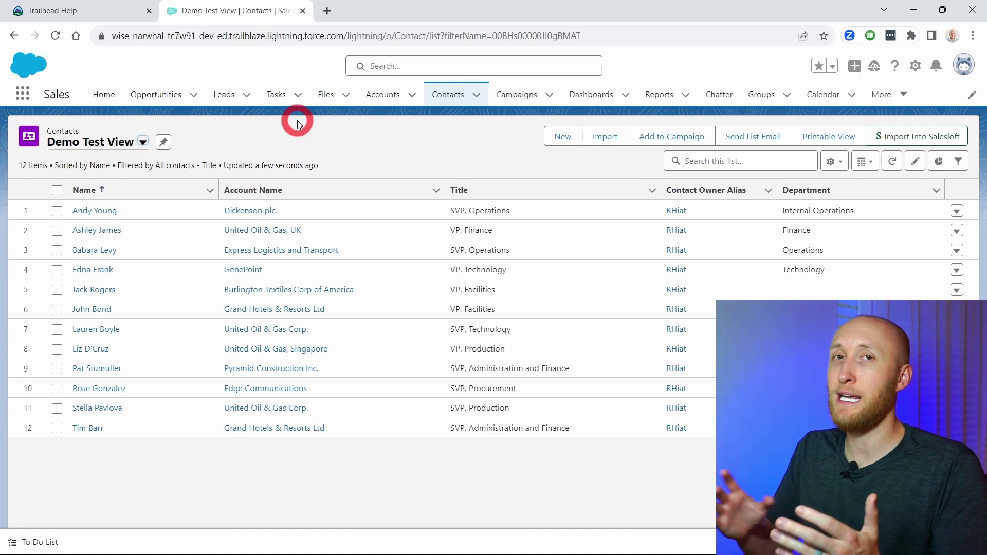
{"action": "left_click", "coordinate": [871, 164]}
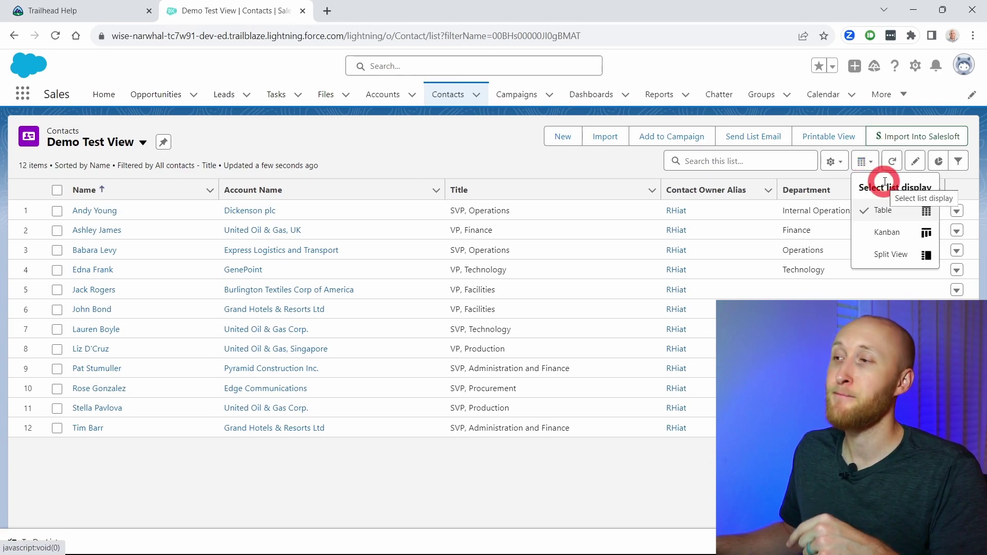
Switch to Split View and open the Dickenson plc, Express Logistics and Burlington Textiles contact records.
{"action": "left_click", "coordinate": [888, 256]}
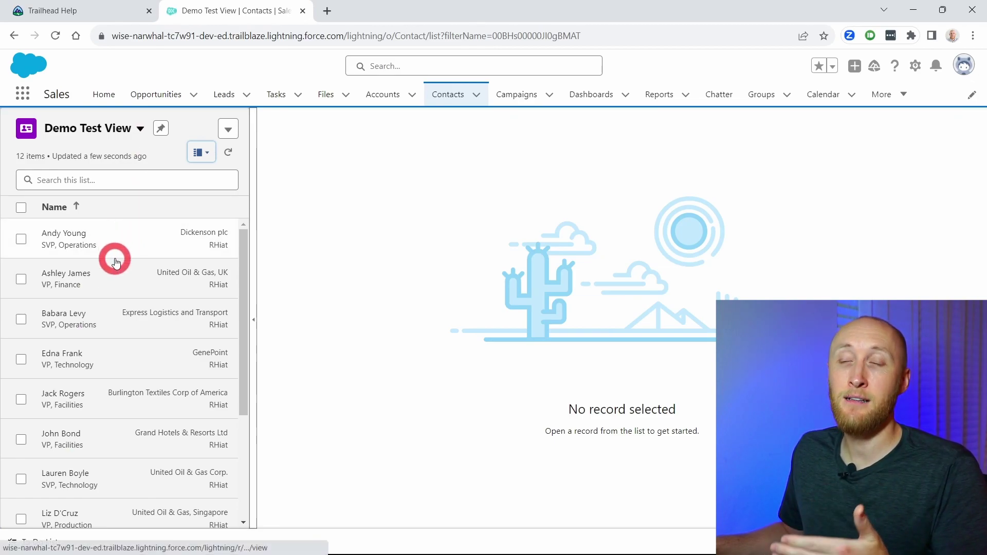
{"action": "scroll", "coordinate": [115, 260], "scroll_direction": "down", "scroll_amount": 3}
{"action": "scroll", "coordinate": [116, 268], "scroll_direction": "up", "scroll_amount": 3}
{"action": "left_click", "coordinate": [88, 239]}
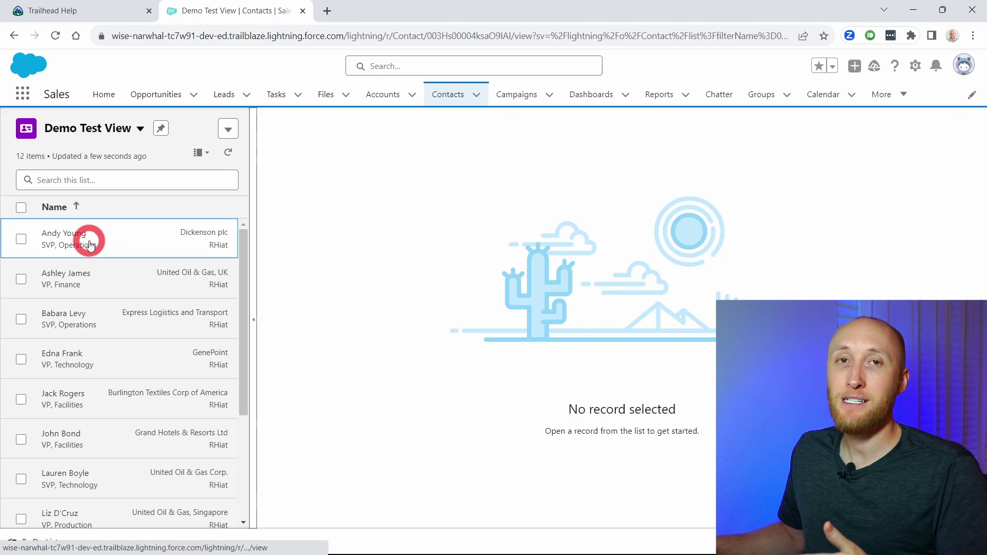
{"action": "left_click", "coordinate": [106, 303]}
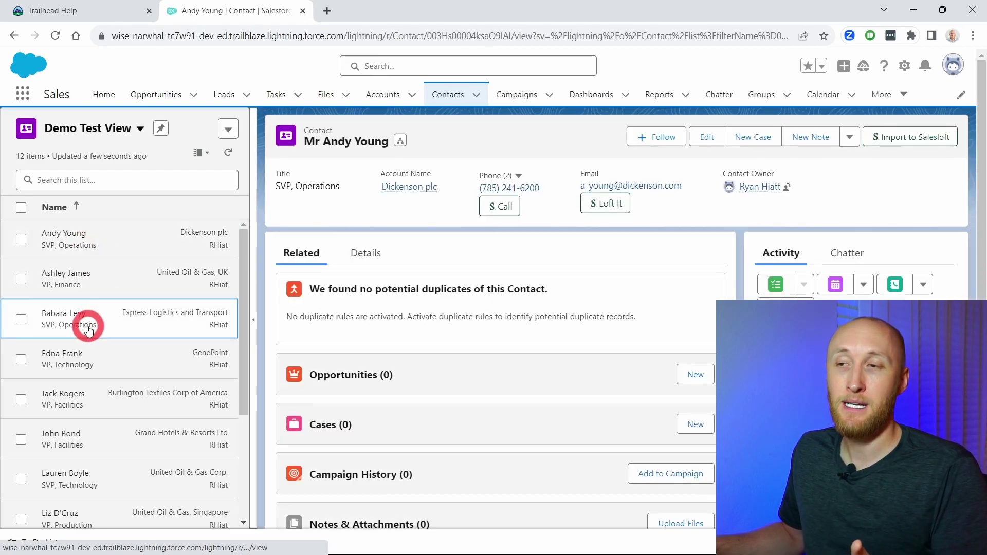
{"action": "left_click", "coordinate": [86, 401]}
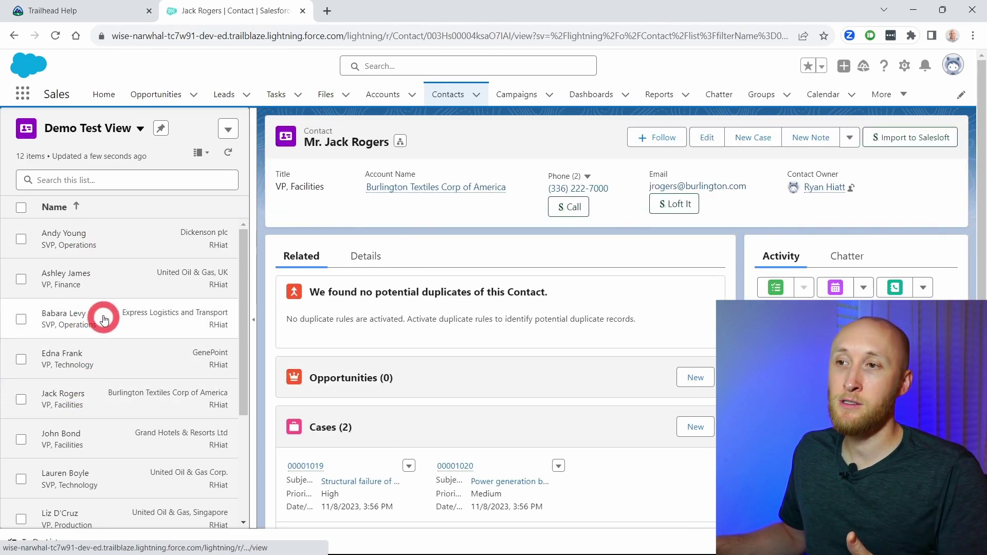
Open the United Oil & Gas UK, GenePoint and Express Logistics contacts, finishing on United Oil & Gas, Singapore.
{"action": "left_click", "coordinate": [112, 291]}
{"action": "scroll", "coordinate": [110, 282], "scroll_direction": "down", "scroll_amount": 3}
{"action": "scroll", "coordinate": [88, 286], "scroll_direction": "up", "scroll_amount": 3}
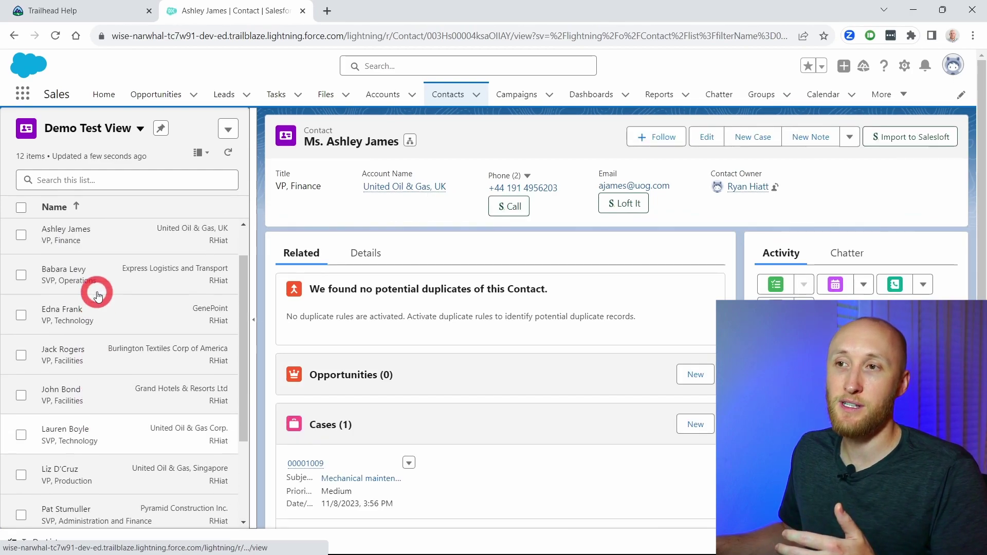
{"action": "left_click", "coordinate": [21, 238]}
{"action": "left_click", "coordinate": [21, 240]}
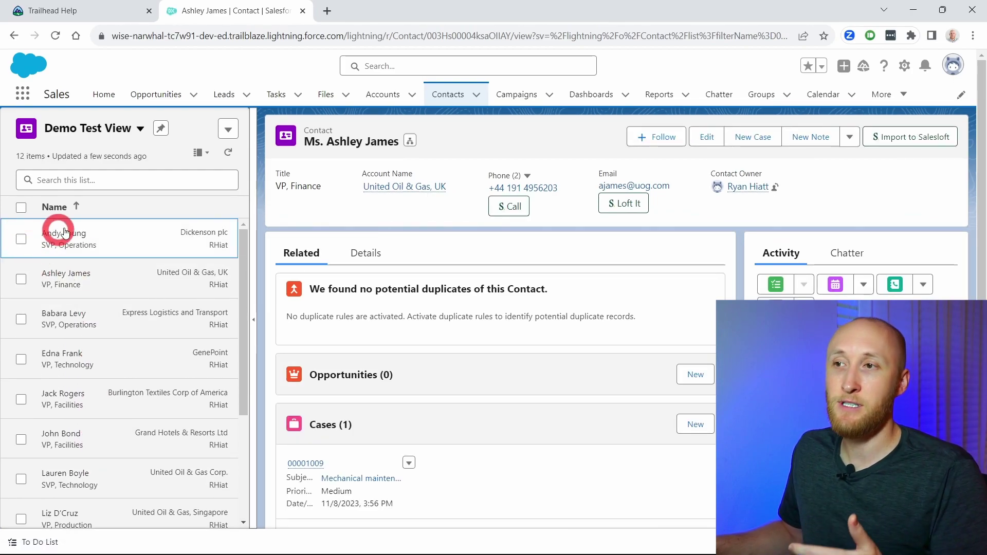
{"action": "left_click", "coordinate": [104, 359]}
{"action": "left_click", "coordinate": [124, 317]}
{"action": "scroll", "coordinate": [116, 321], "scroll_direction": "down", "scroll_amount": 3}
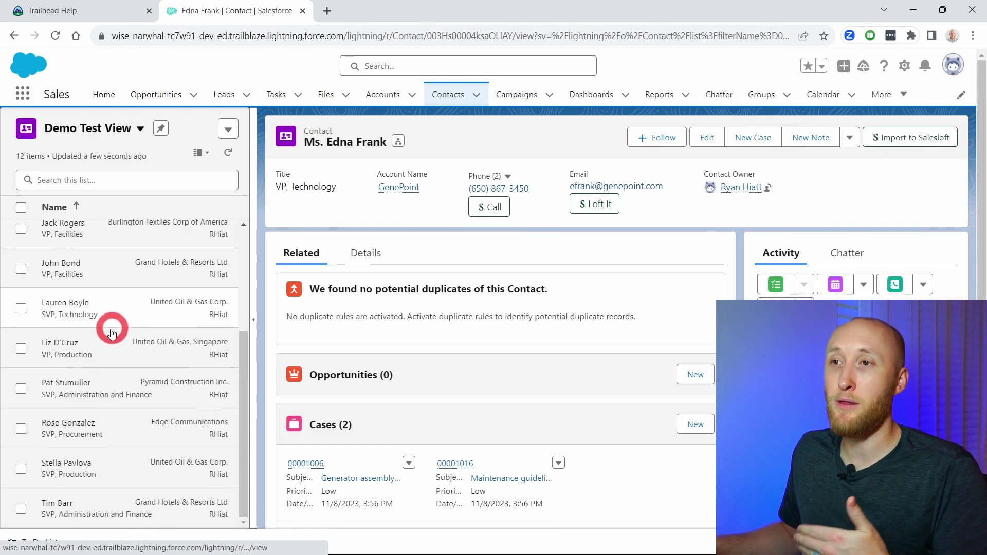
{"action": "left_click", "coordinate": [106, 343]}
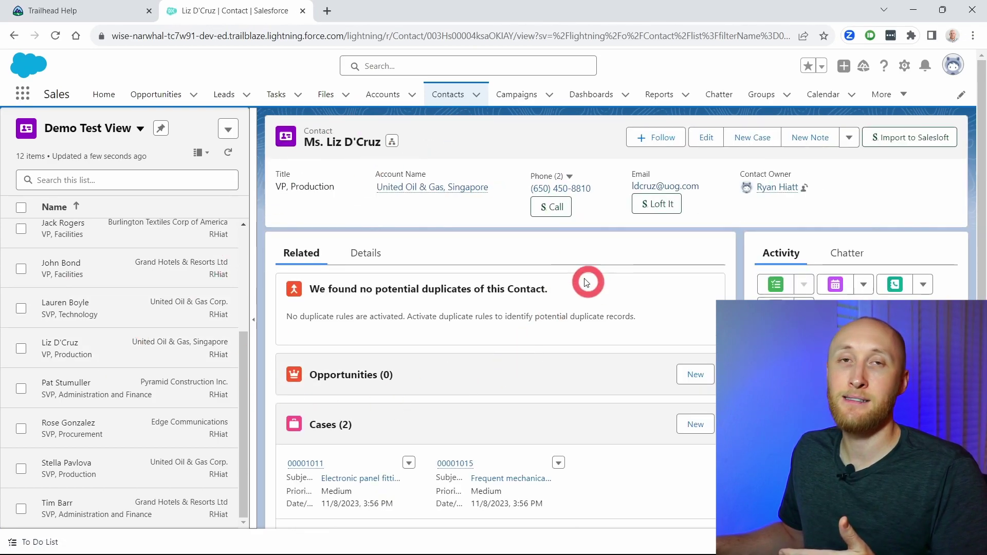
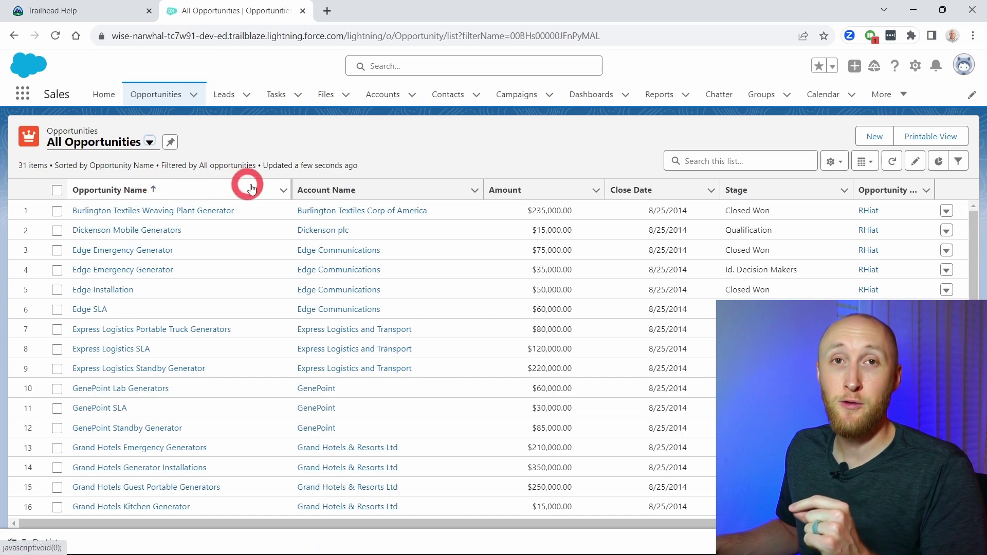
Switch the All Opportunities list display to Kanban, grouped by stage.
{"action": "left_click", "coordinate": [865, 161]}
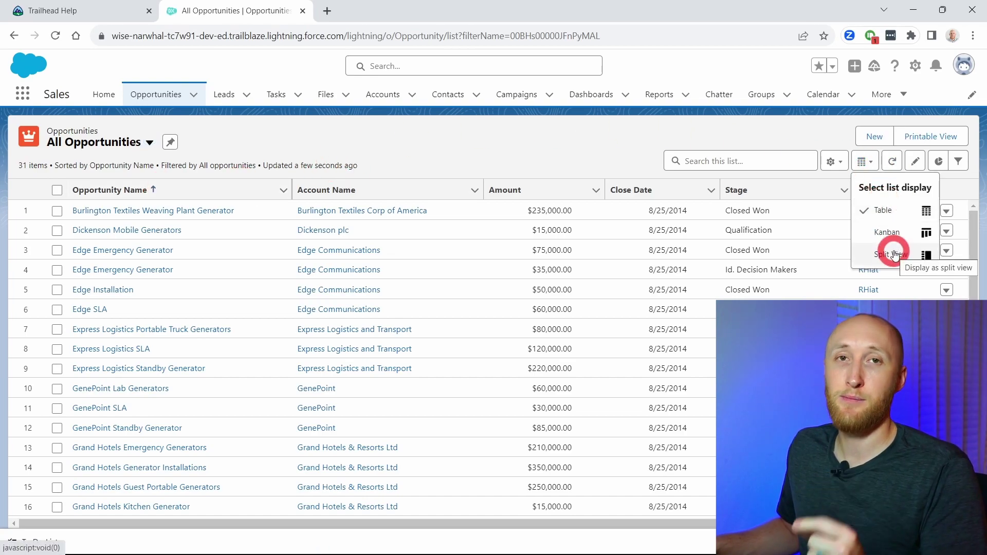
{"action": "left_click", "coordinate": [904, 236]}
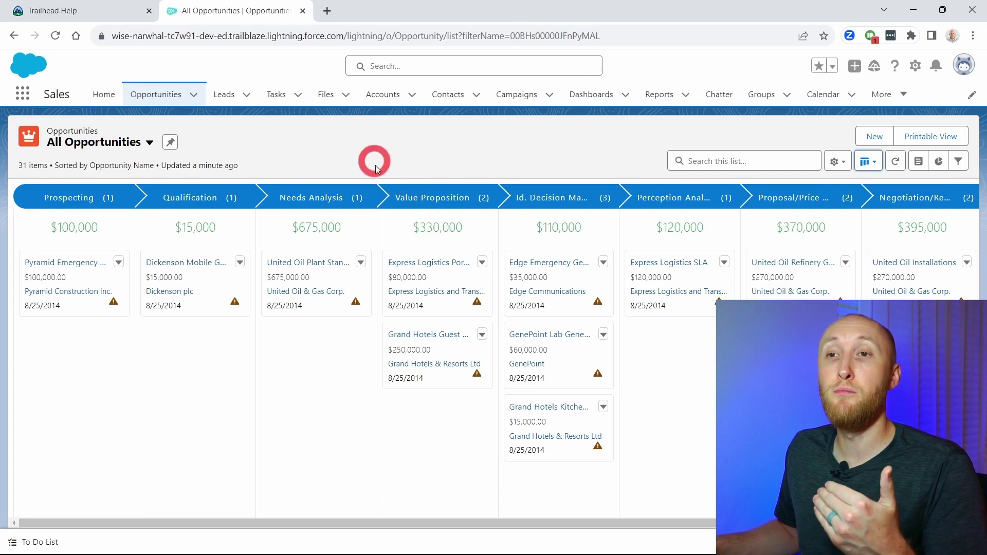
Move the Grand Hotels Guest card to Id. Decision Makers and the Pyramid card to Needs Analysis.
{"action": "left_click_drag", "start_coordinate": [414, 350], "coordinate": [548, 453]}
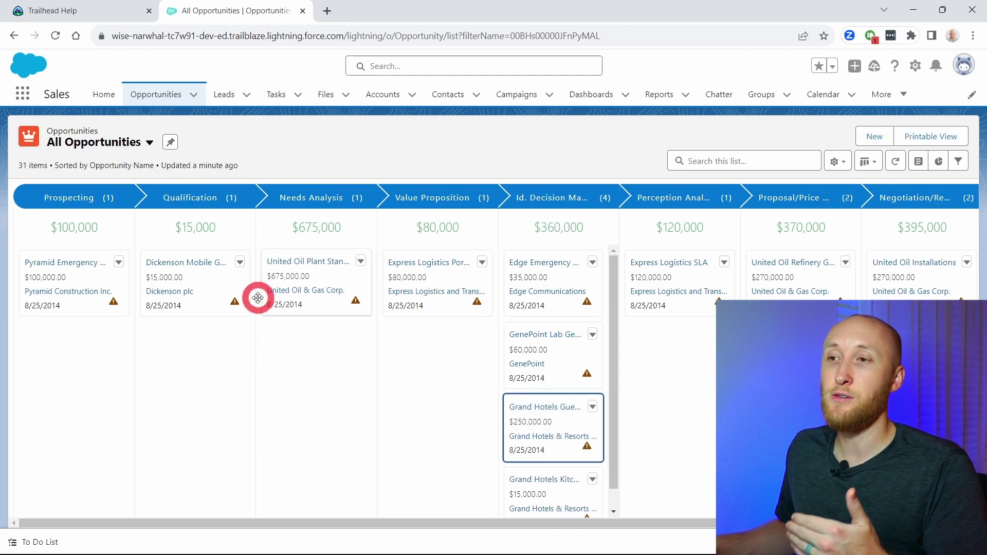
{"action": "left_click_drag", "start_coordinate": [77, 275], "coordinate": [75, 273]}
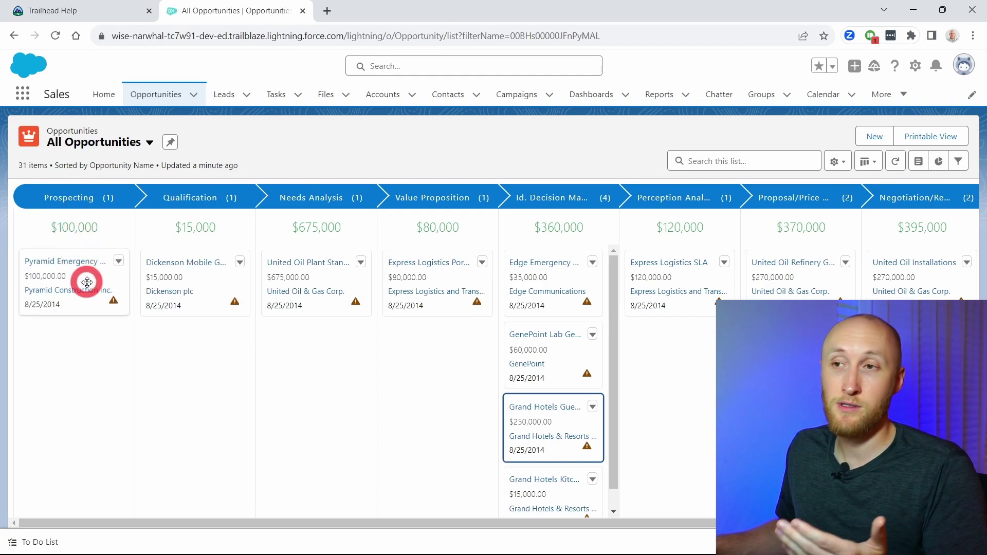
{"action": "left_click_drag", "start_coordinate": [84, 280], "coordinate": [302, 364]}
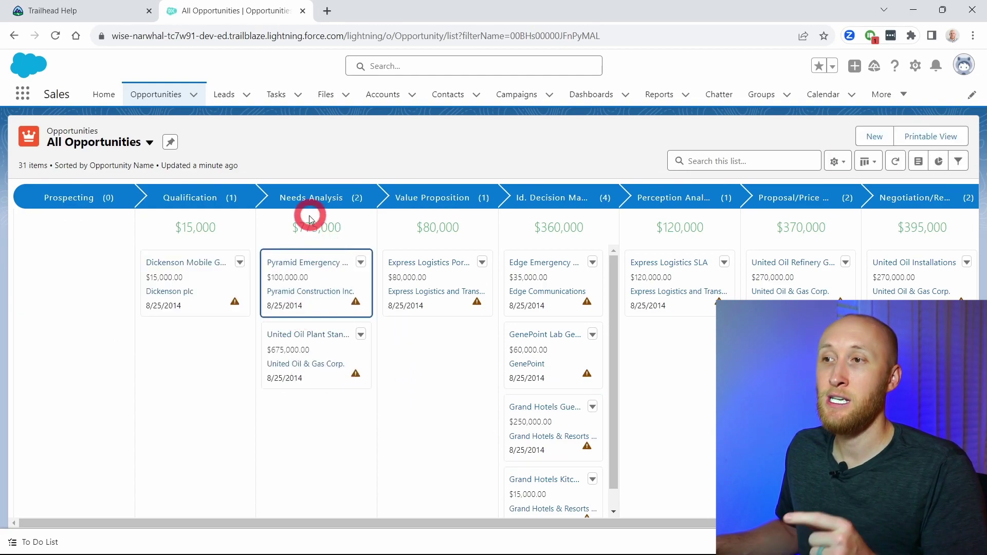